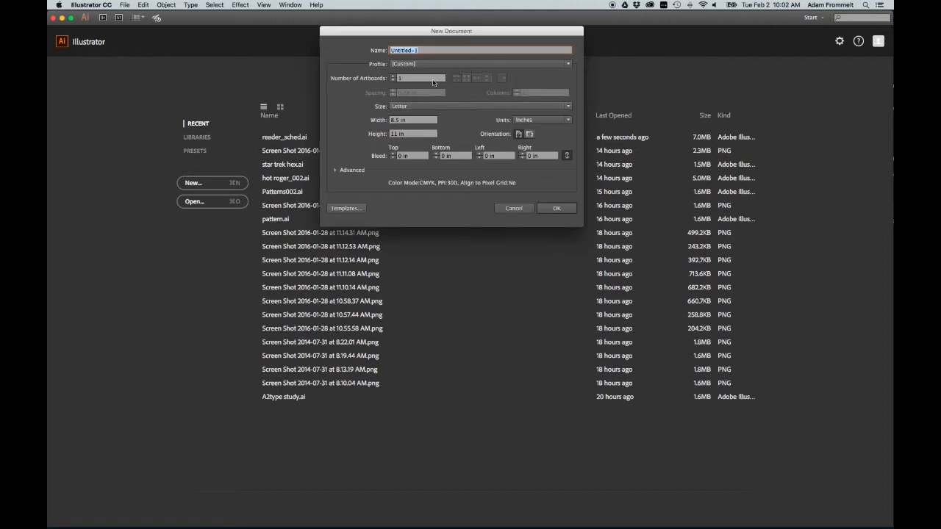
# Step: Create a new Letter-size document, 8.5 by 11 in, in CMYK color mode
pyautogui.click(556, 209)
pyautogui.click(335, 171)
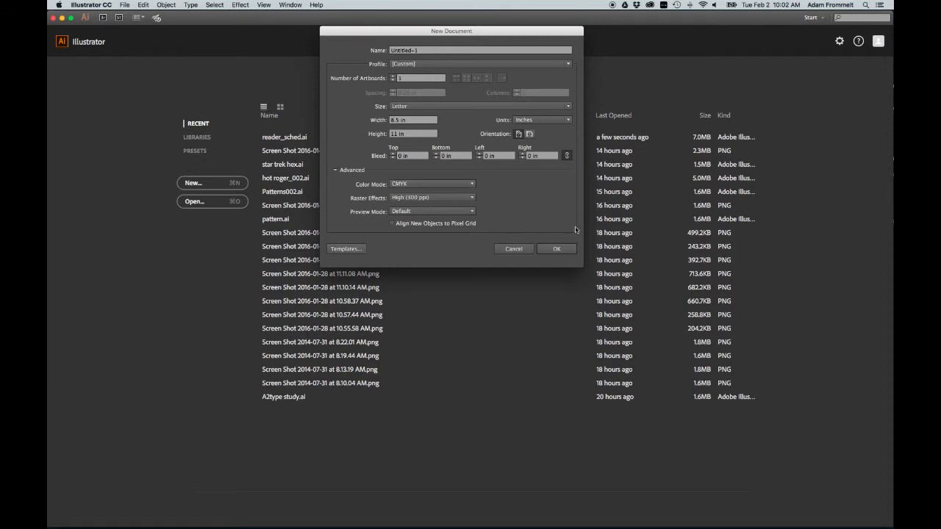
pyautogui.click(557, 250)
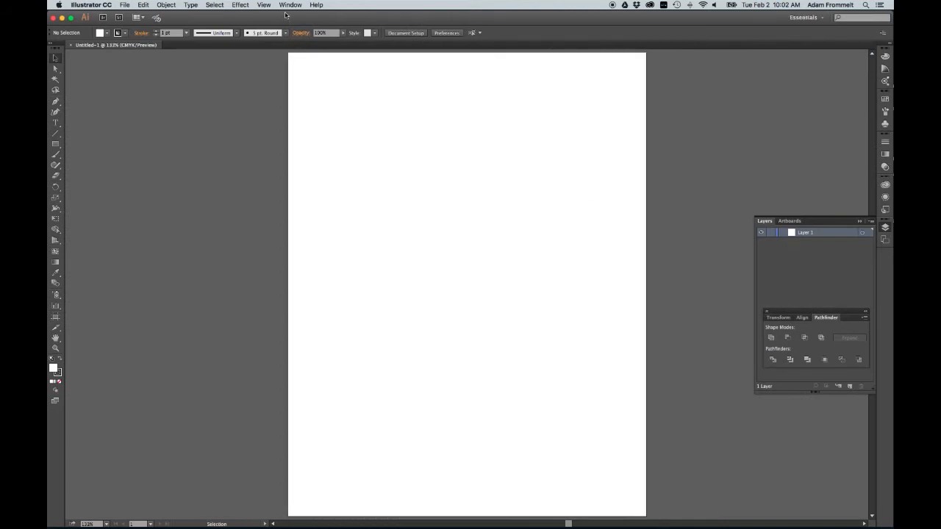
# Step: Turn on the document grid and enable Snap to Grid
pyautogui.click(264, 5)
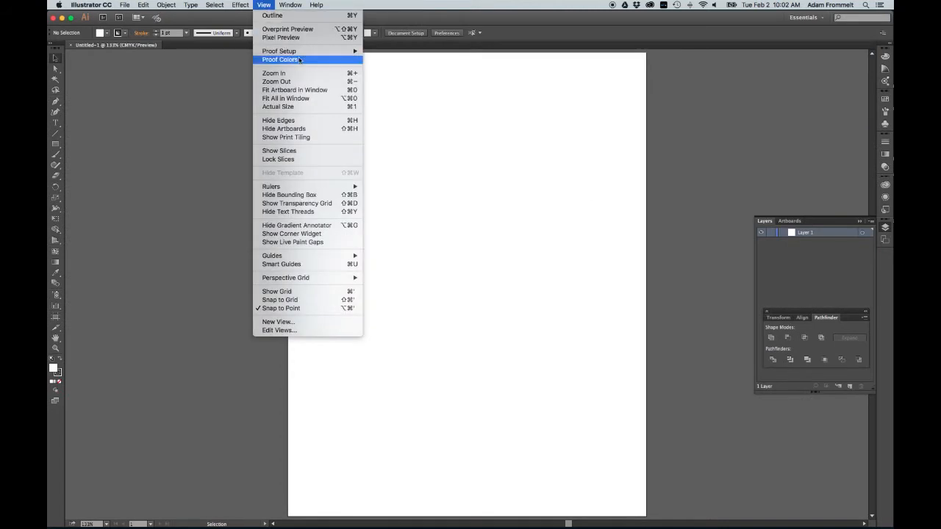
pyautogui.click(321, 292)
pyautogui.click(264, 6)
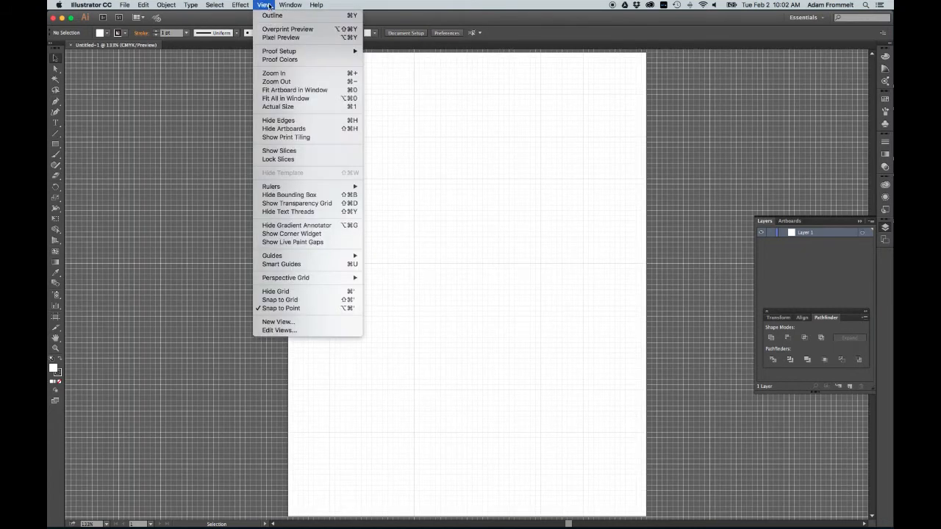
pyautogui.click(309, 301)
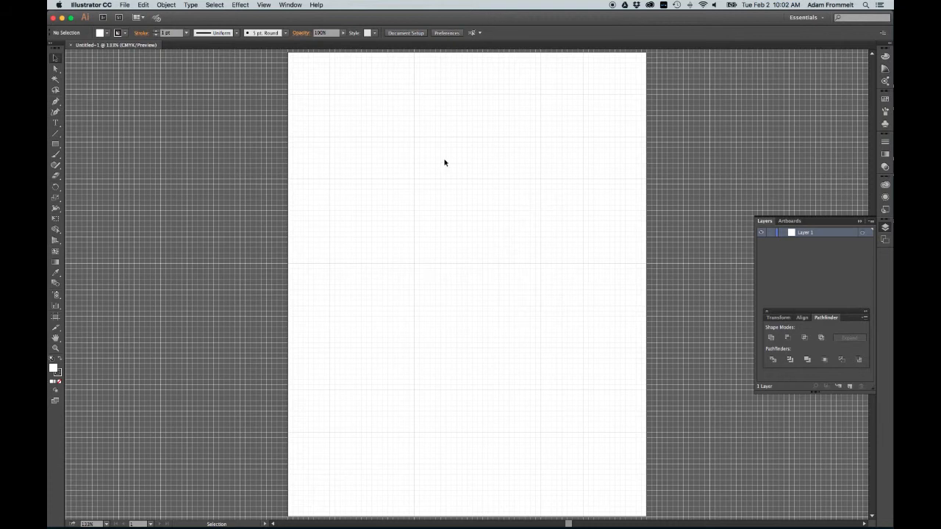
# Step: Place the image 1a Simon Stalenhag.jpg from the Desktop on the pasteboard left of the artboard, about 10.5 in wide
pyautogui.hscroll(-3, 512, 169)
pyautogui.hscroll(-10, 512, 169)
pyautogui.hscroll(-2, 512, 169)
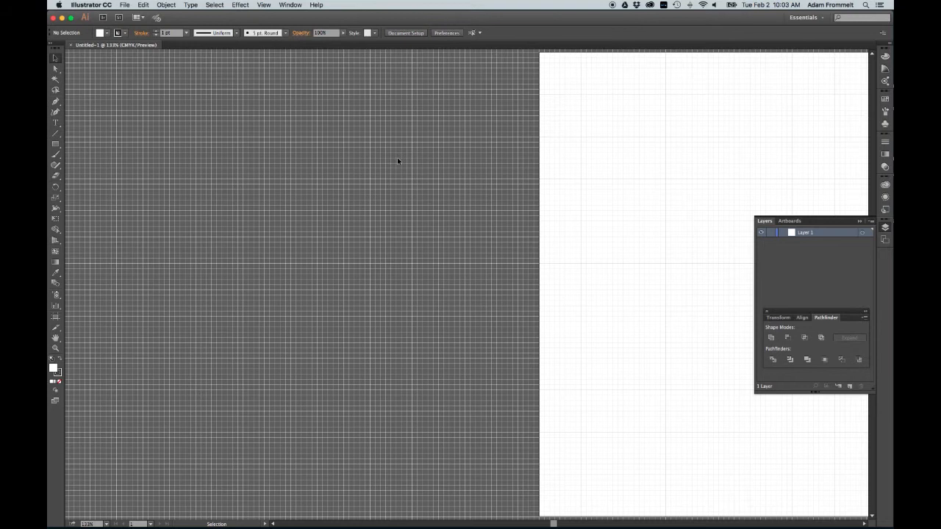
pyautogui.hscroll(-4, 398, 157)
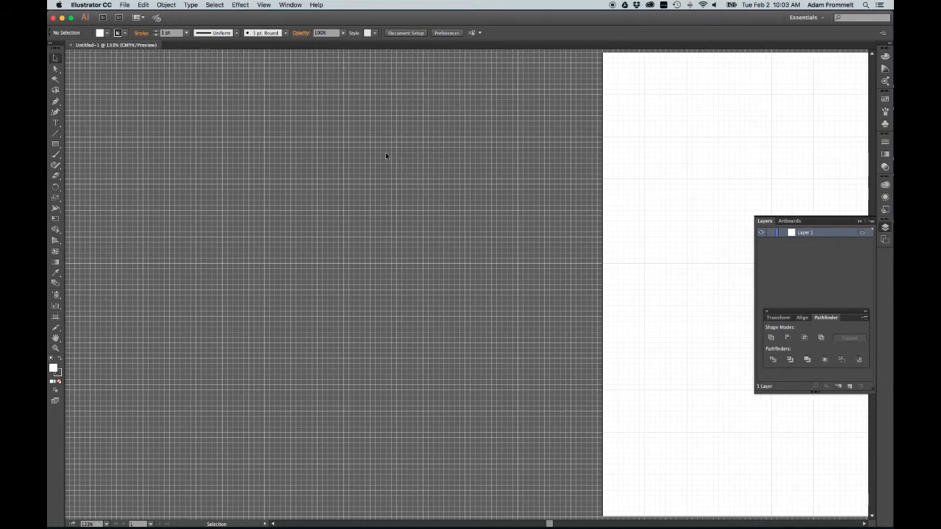
pyautogui.click(127, 5)
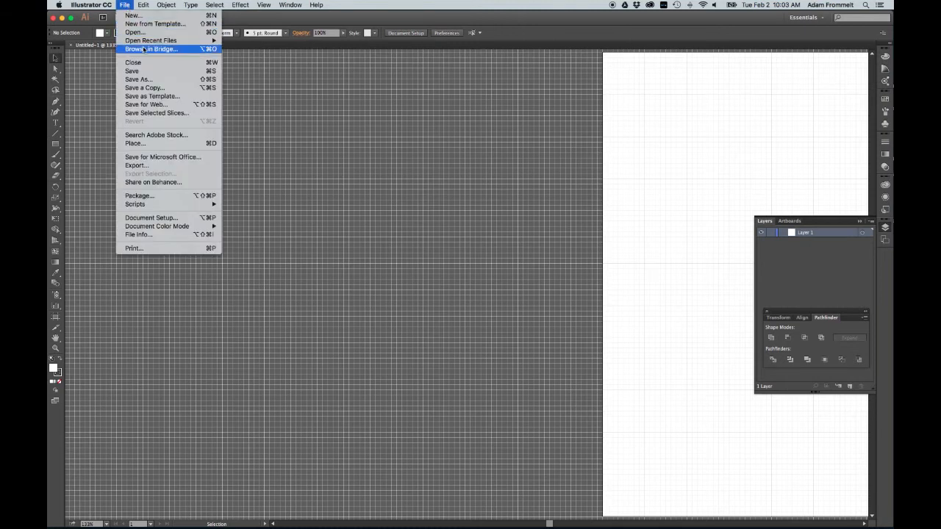
pyautogui.click(169, 144)
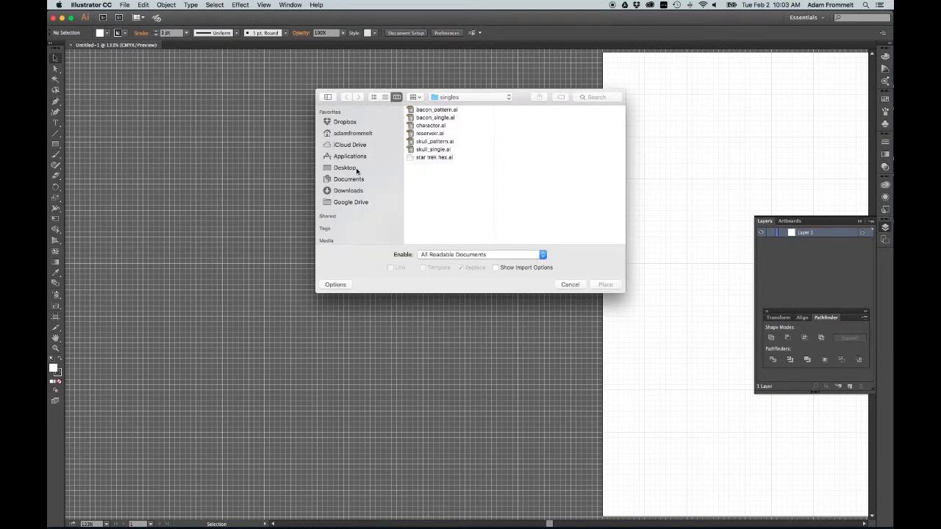
pyautogui.click(354, 168)
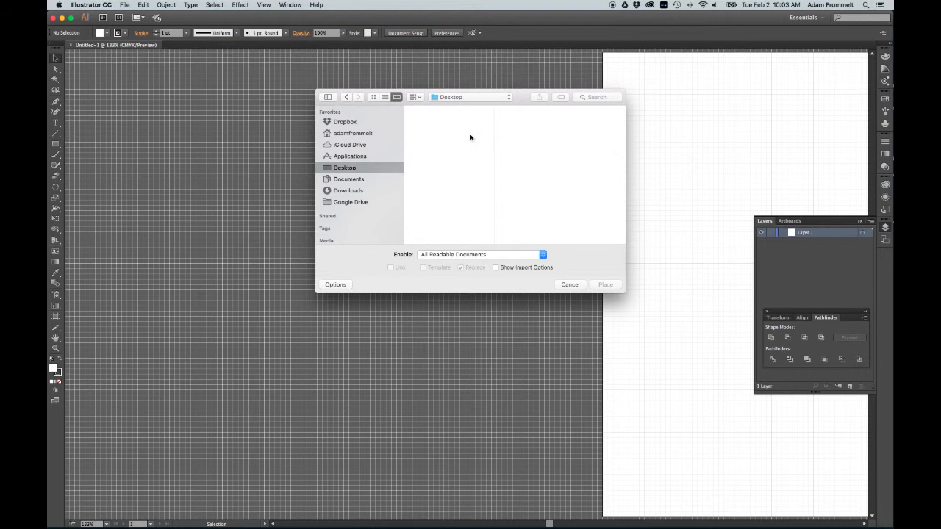
pyautogui.click(458, 111)
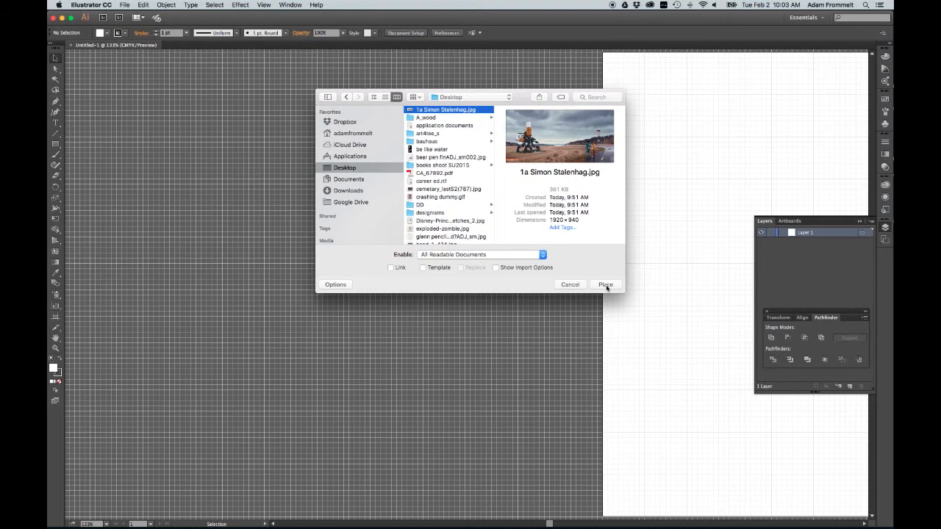
pyautogui.click(606, 285)
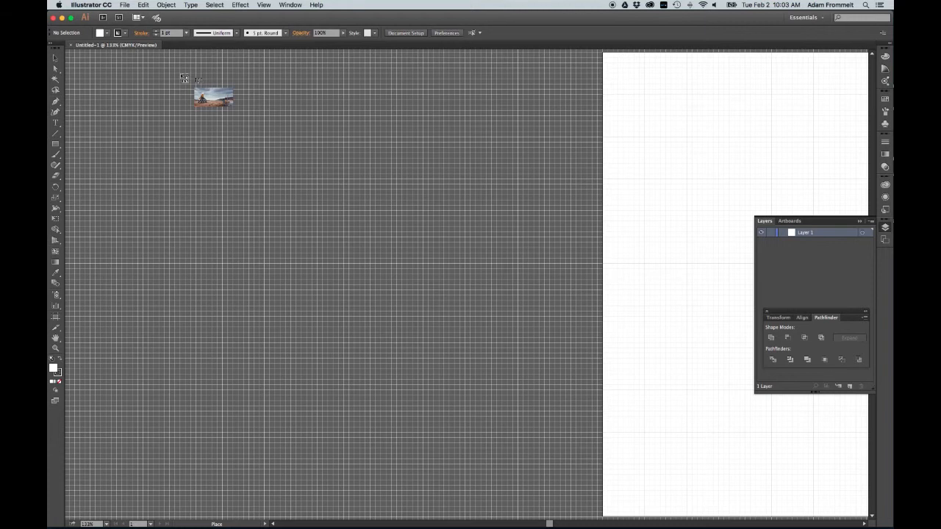
pyautogui.moveTo(180, 74); pyautogui.dragTo(625, 311)
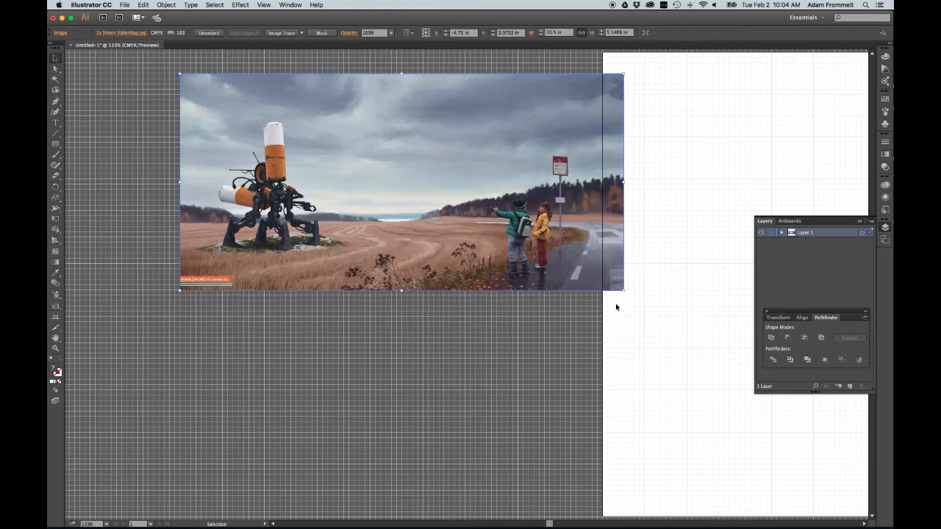
pyautogui.moveTo(439, 234); pyautogui.dragTo(417, 219)
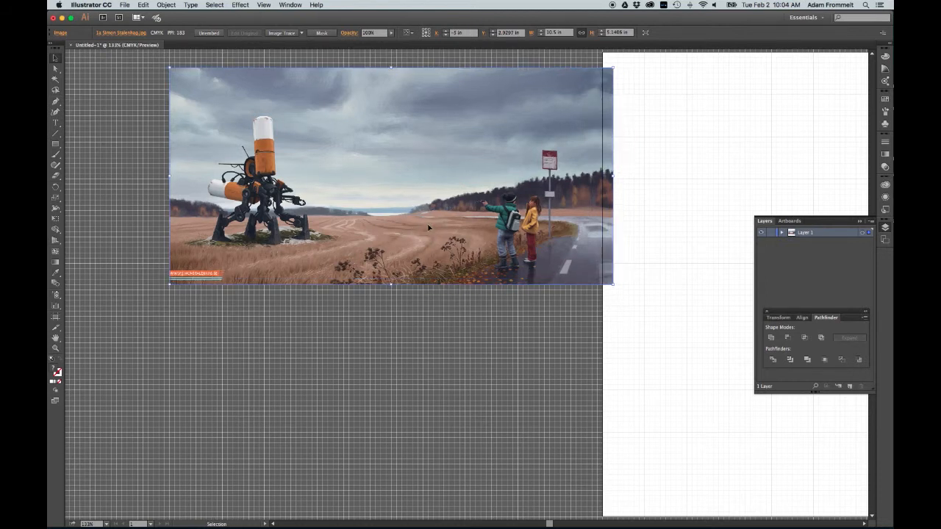
pyautogui.click(471, 319)
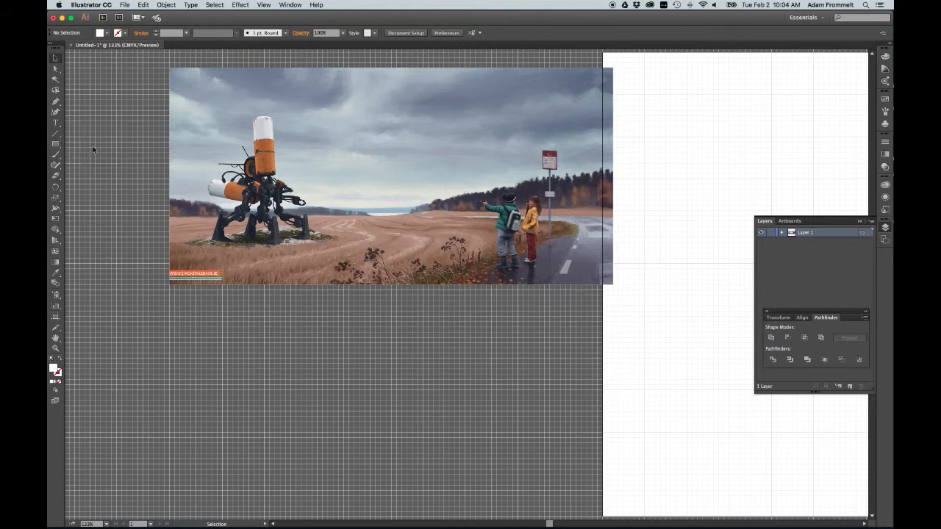
# Step: Draw a white rectangle about 1.75 in by 0.25 in just below the image
pyautogui.click(56, 144)
pyautogui.moveTo(306, 296); pyautogui.dragTo(380, 304)
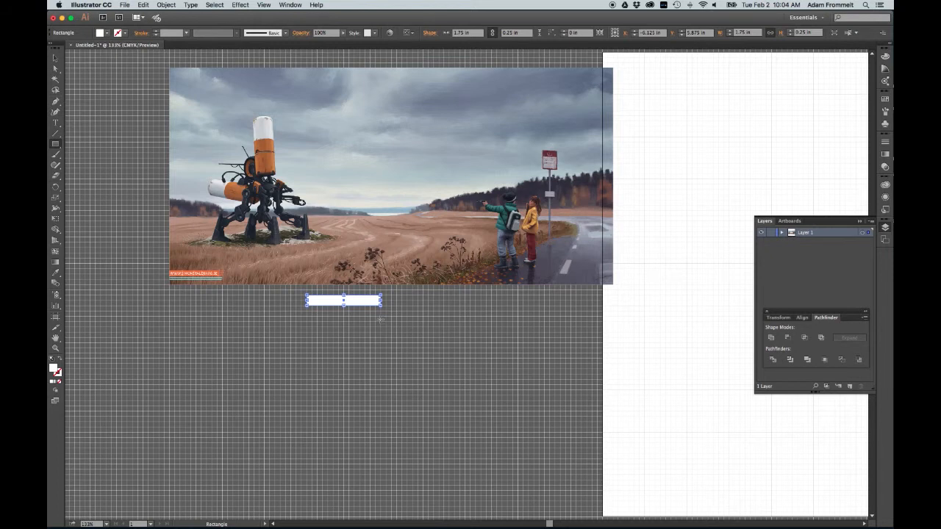
pyautogui.click(56, 58)
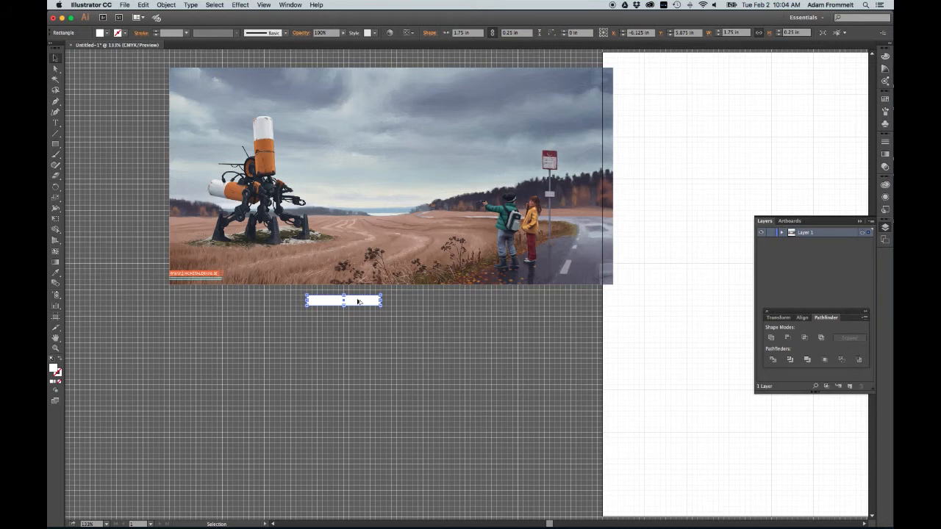
# Step: Duplicate the rectangle downward into a stack of five evenly spaced bars
pyautogui.moveTo(358, 301); pyautogui.dragTo(355, 316)
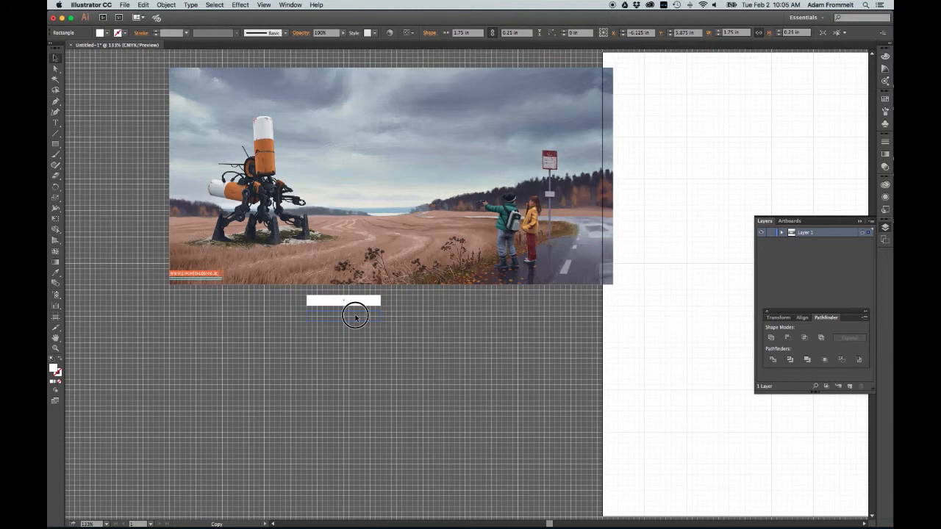
pyautogui.moveTo(355, 316); pyautogui.dragTo(356, 316)
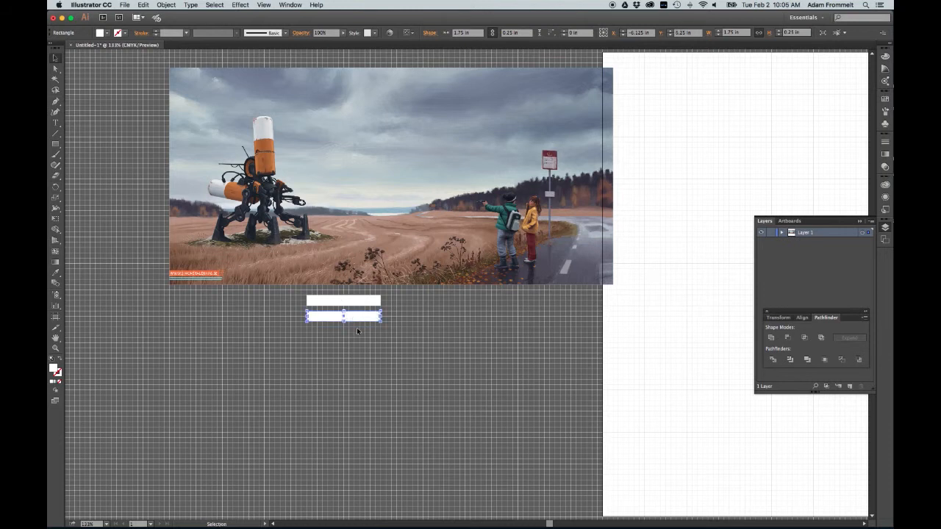
pyautogui.click(371, 337)
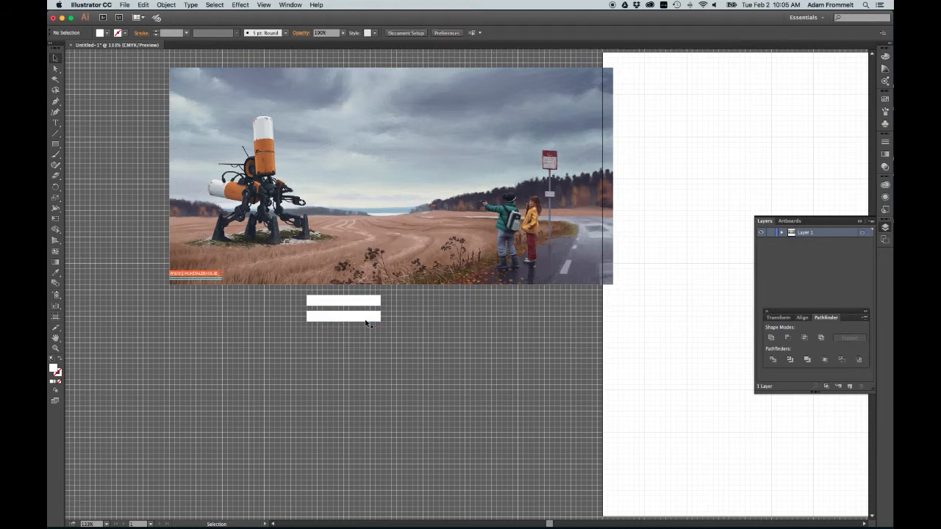
pyautogui.moveTo(397, 301); pyautogui.dragTo(360, 348)
pyautogui.click(401, 331)
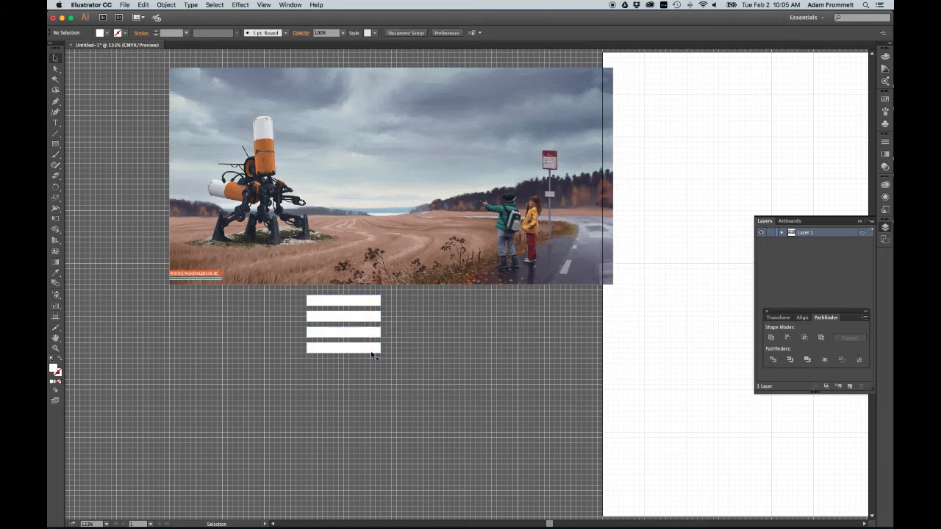
pyautogui.moveTo(345, 353)
pyautogui.mouseDown()
pyautogui.moveTo(357, 352)
pyautogui.moveTo(359, 363)
pyautogui.mouseUp()
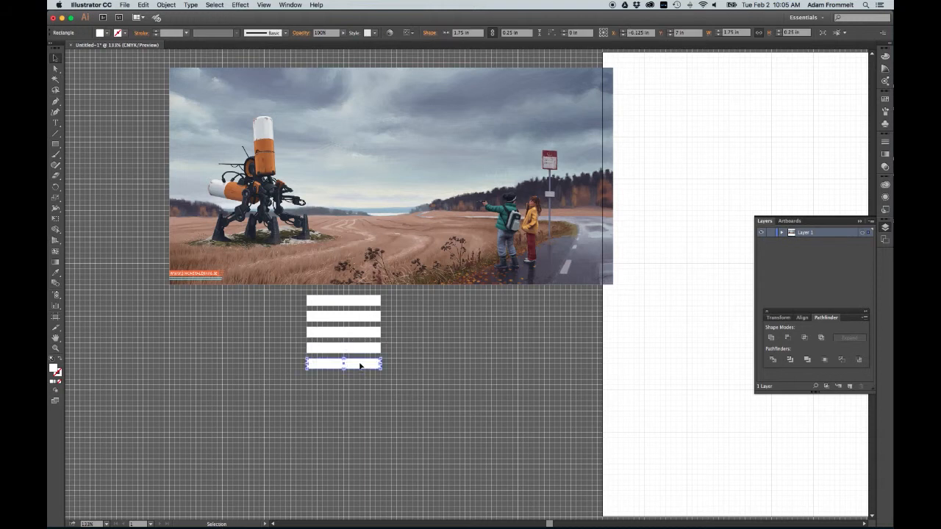
pyautogui.click(416, 348)
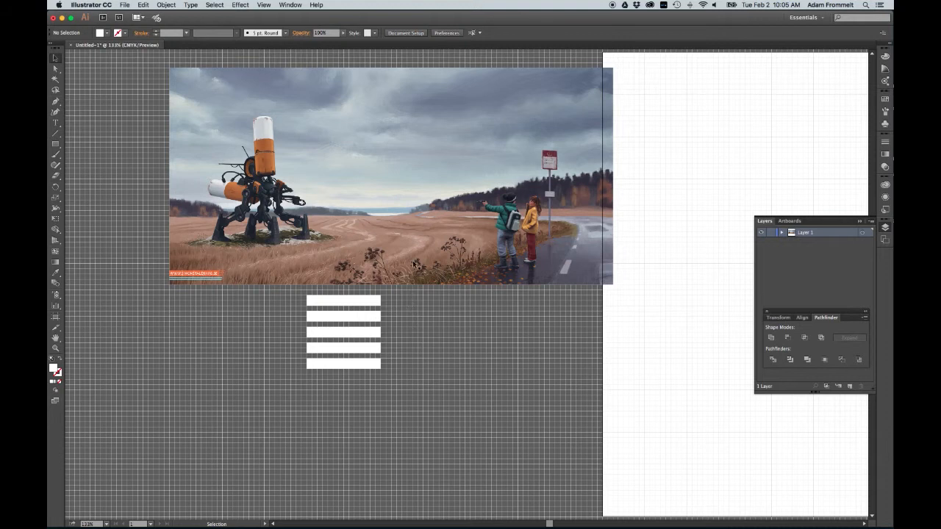
pyautogui.click(54, 275)
pyautogui.click(54, 274)
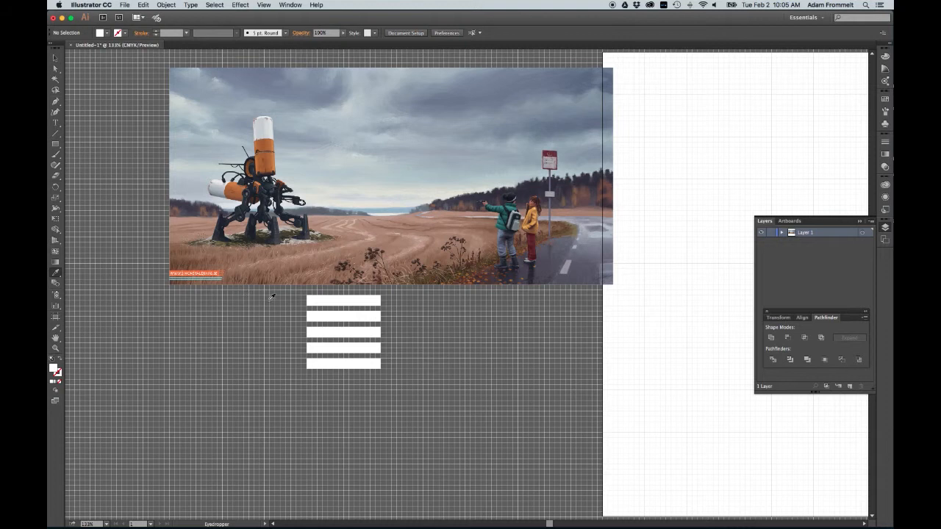
pyautogui.press('v')
pyautogui.click(58, 60)
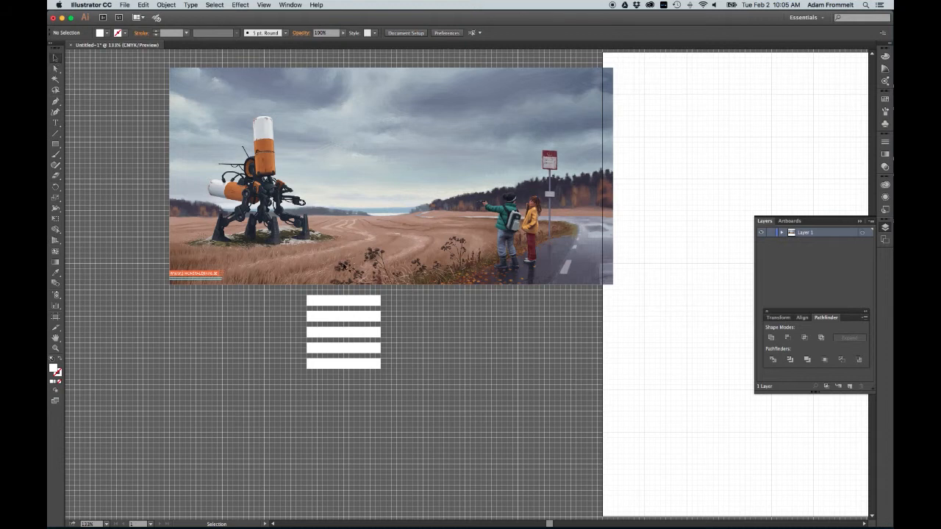
# Step: Fill the top bar with a color sampled with the Eyedropper from the girl's yellow coat in the image
pyautogui.click(373, 302)
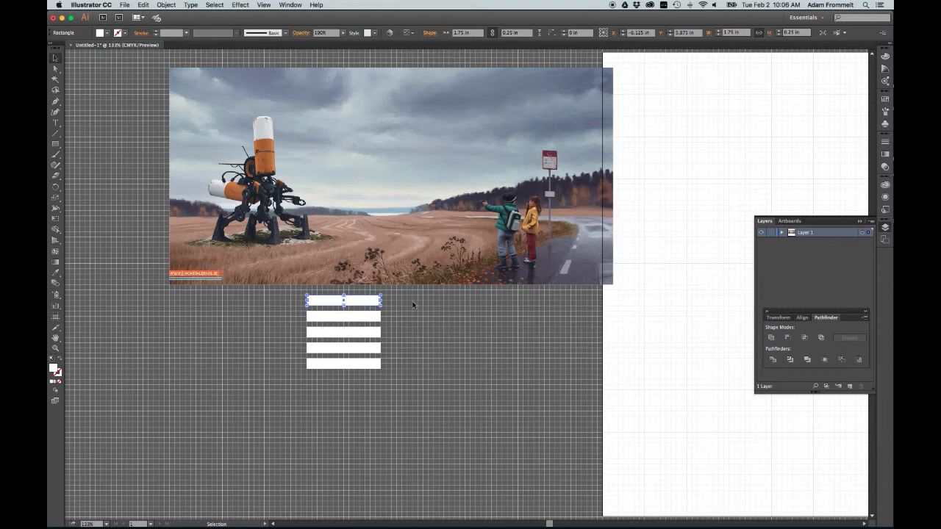
pyautogui.press('i')
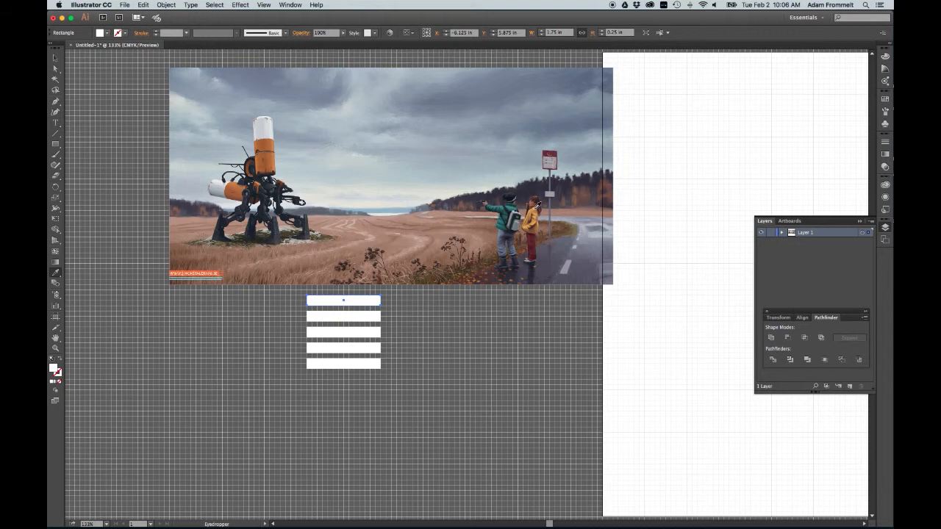
pyautogui.click(536, 208)
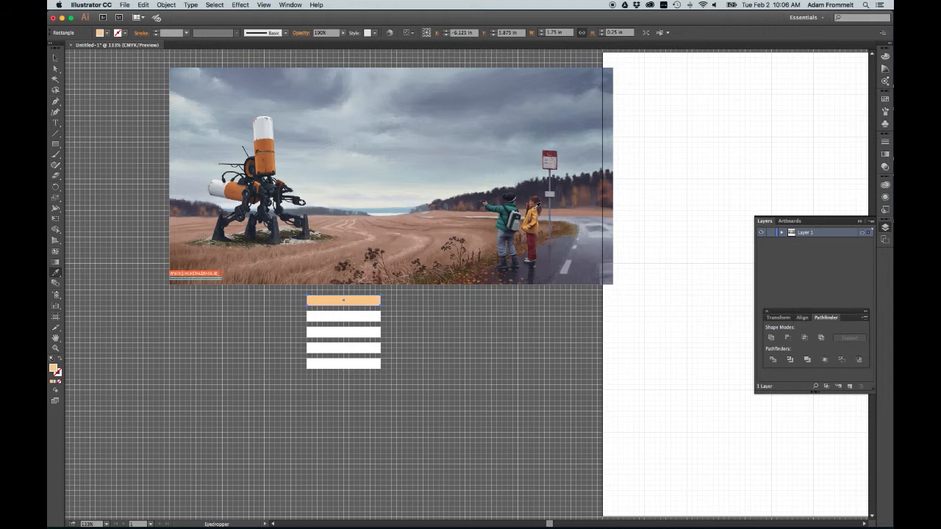
pyautogui.click(535, 209)
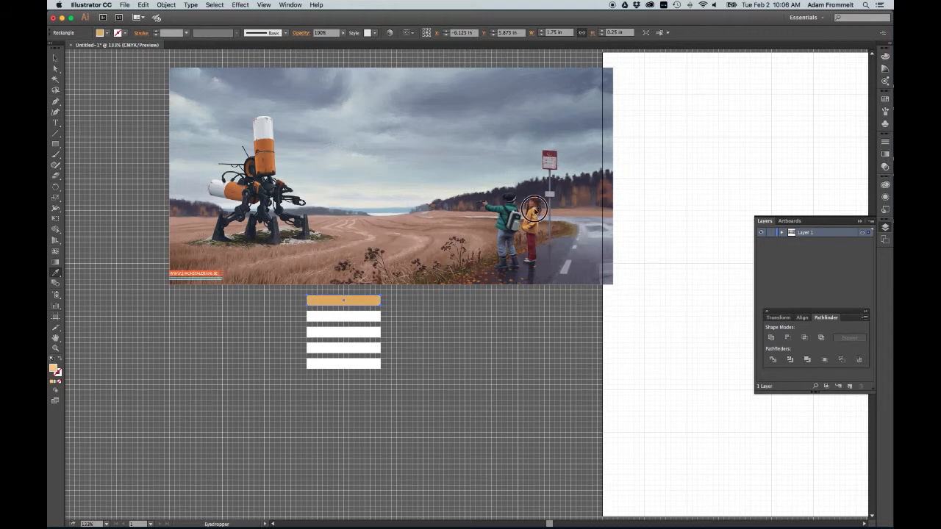
pyautogui.click(536, 209)
pyautogui.click(536, 209)
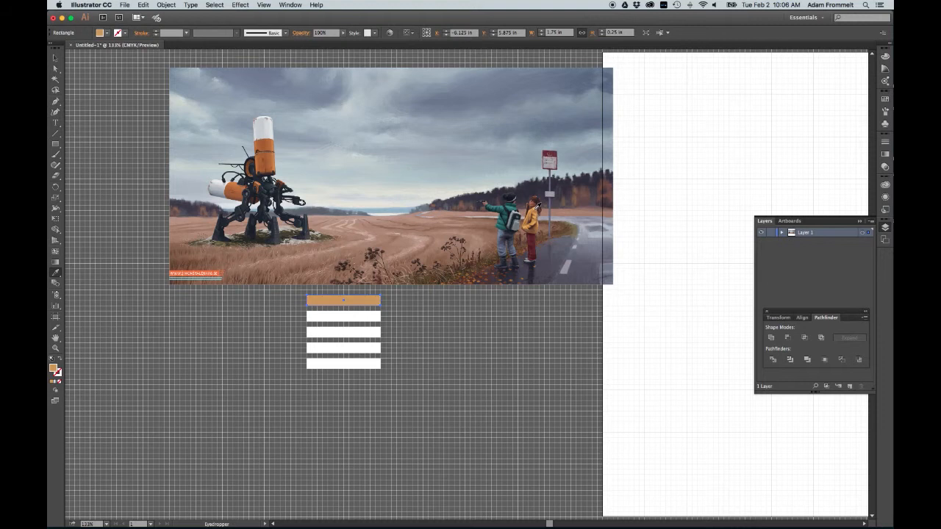
pyautogui.click(536, 208)
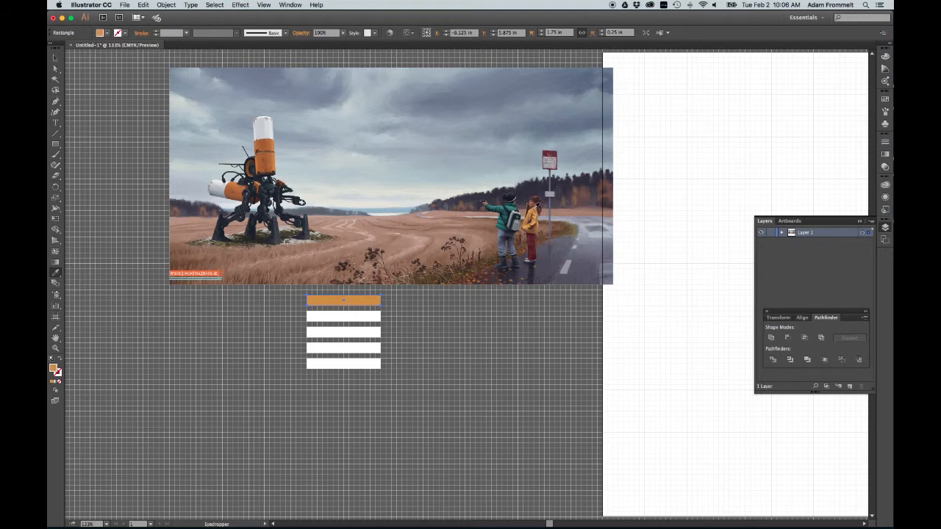
pyautogui.click(536, 209)
pyautogui.click(536, 209)
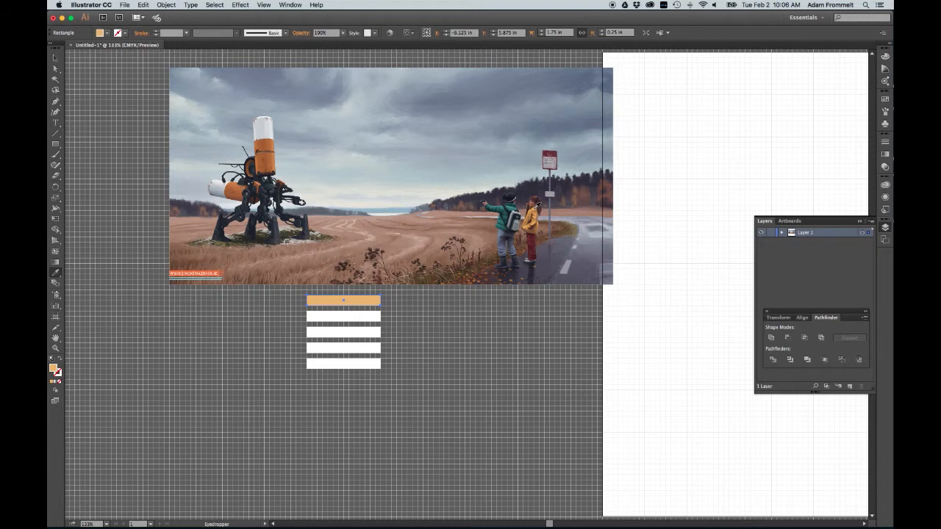
pyautogui.click(537, 212)
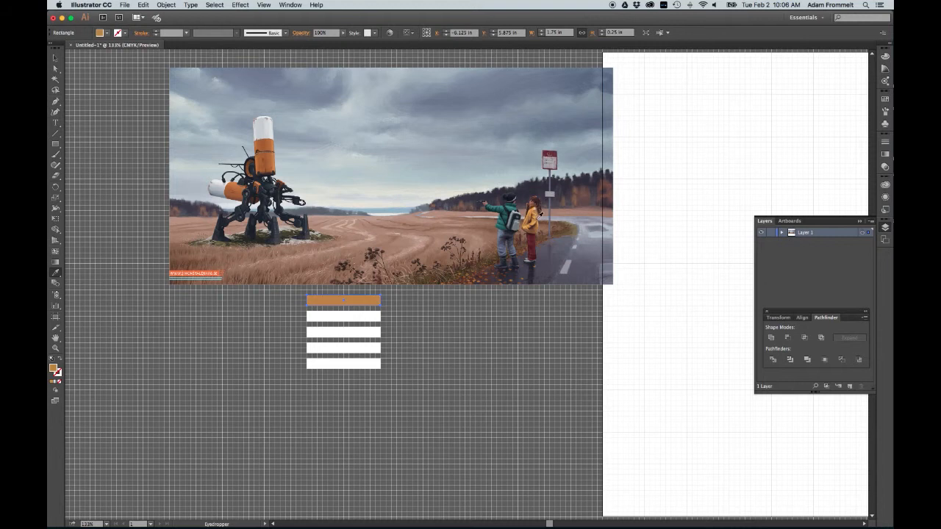
pyautogui.click(536, 209)
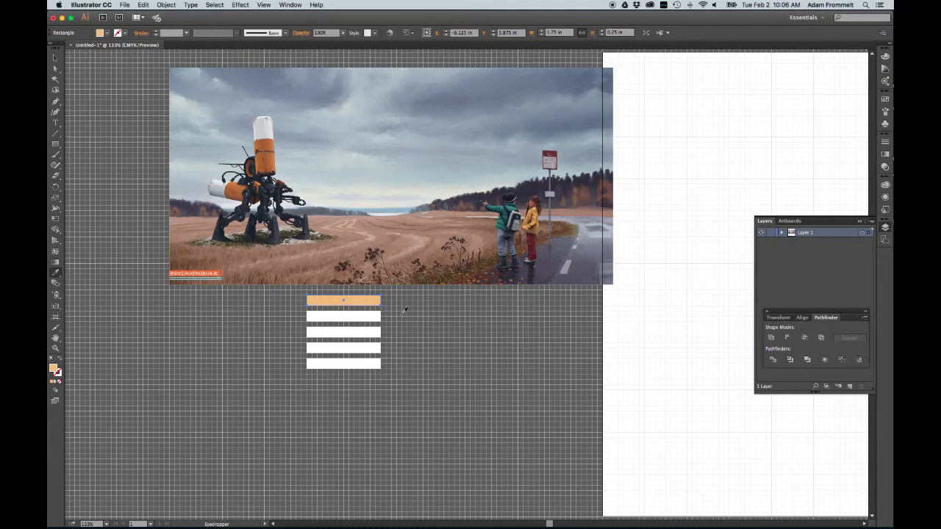
pyautogui.press('v')
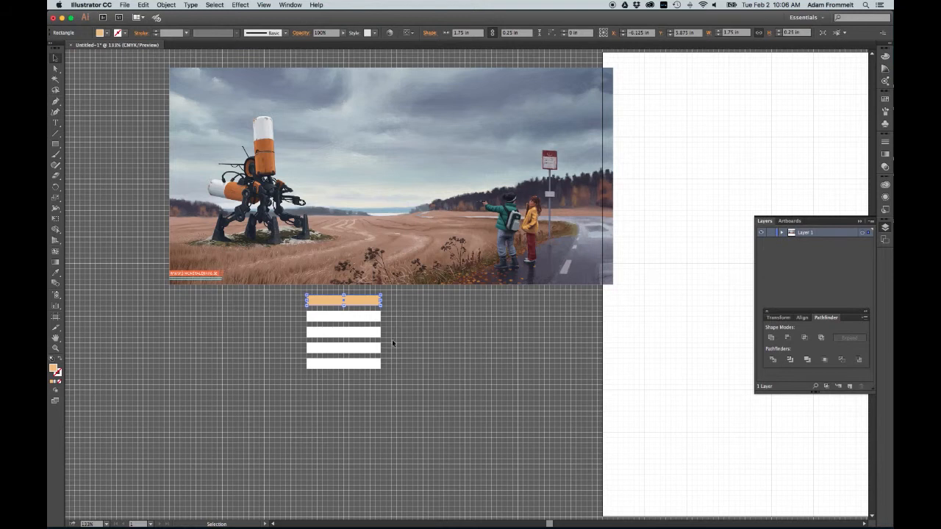
# Step: Fill the second bar with a rust color sampled with the Eyedropper from the robot's orange canister
pyautogui.click(367, 319)
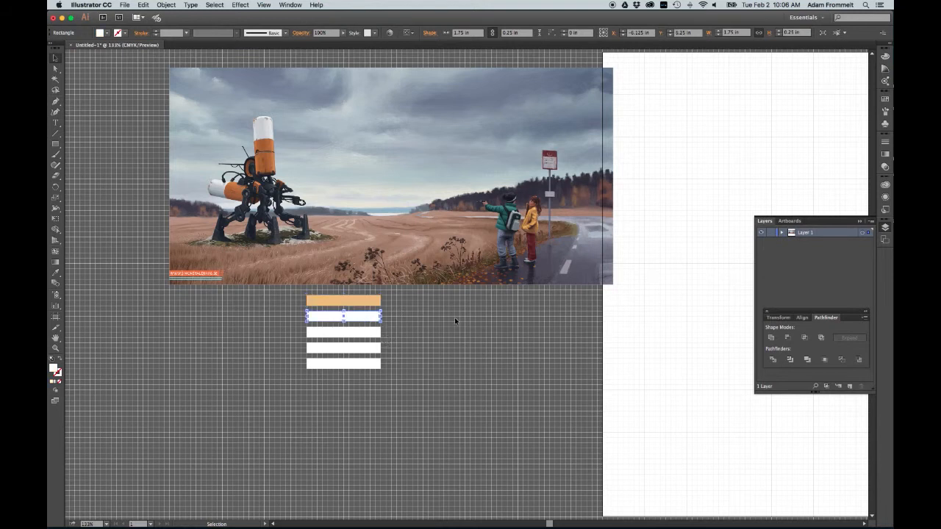
pyautogui.press('i')
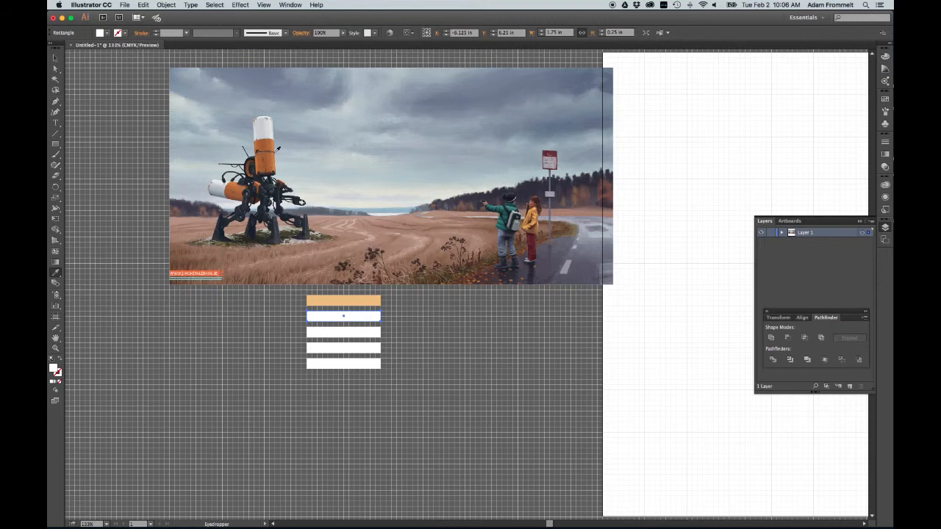
pyautogui.click(263, 141)
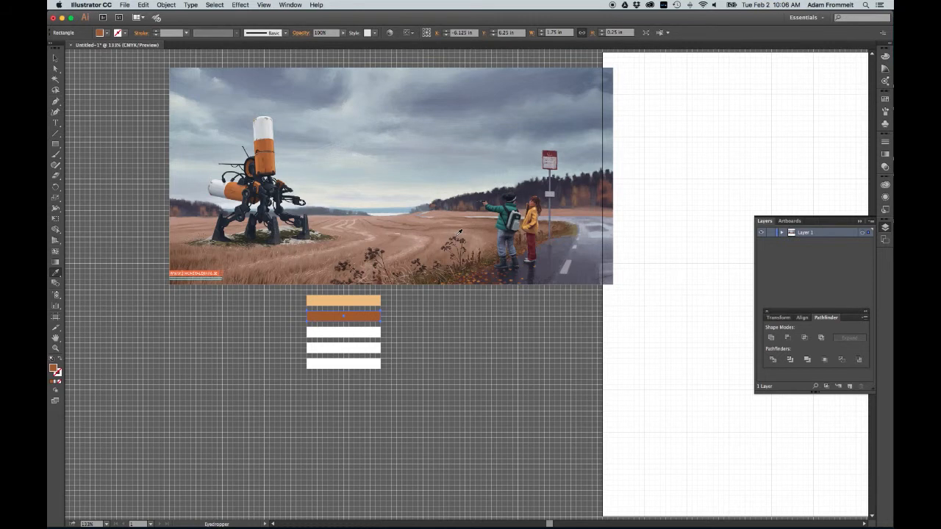
pyautogui.press('v')
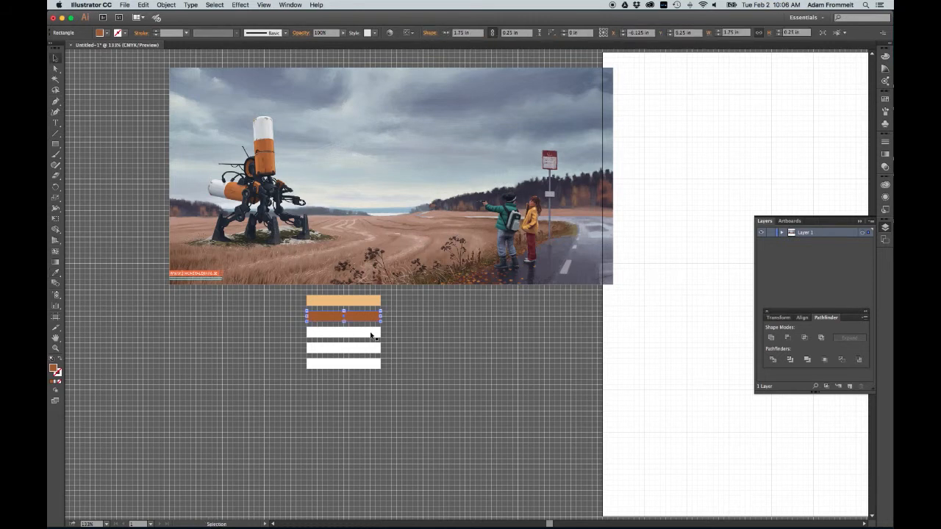
# Step: Fill the third bar with a teal color sampled from the boy's green jacket in the image
pyautogui.click(374, 333)
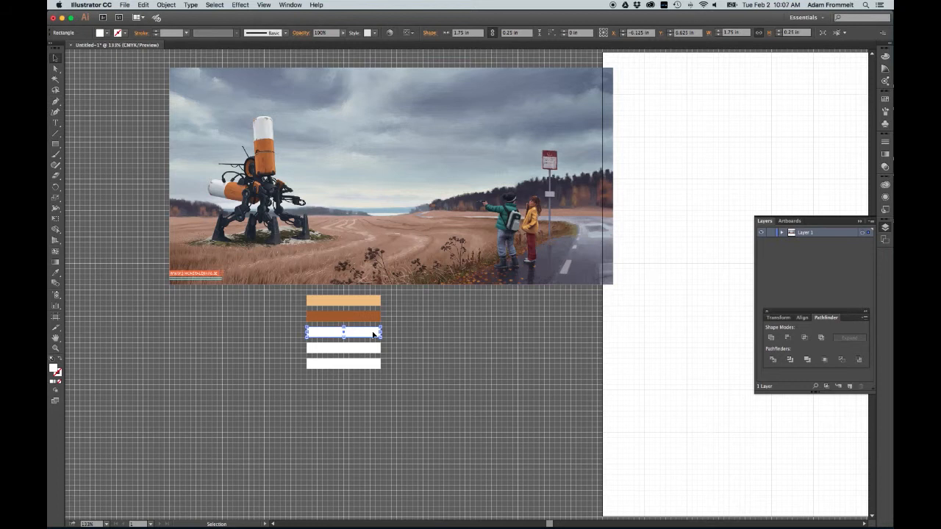
pyautogui.press('i')
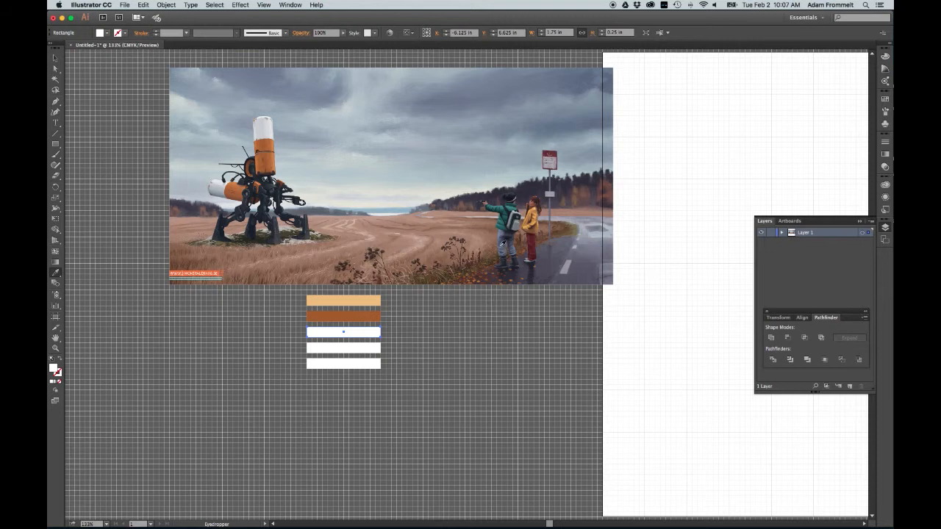
pyautogui.click(515, 211)
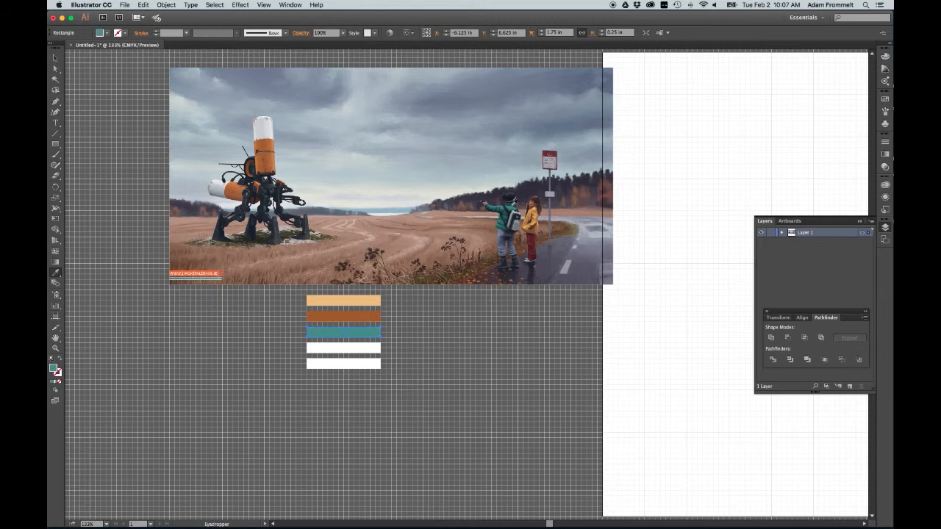
pyautogui.click(512, 205)
pyautogui.click(512, 205)
# Step: Zoom in on the boy's jacket and the teal bar to compare the sampled color, then zoom back out
pyautogui.click(54, 348)
pyautogui.moveTo(464, 189); pyautogui.dragTo(551, 255)
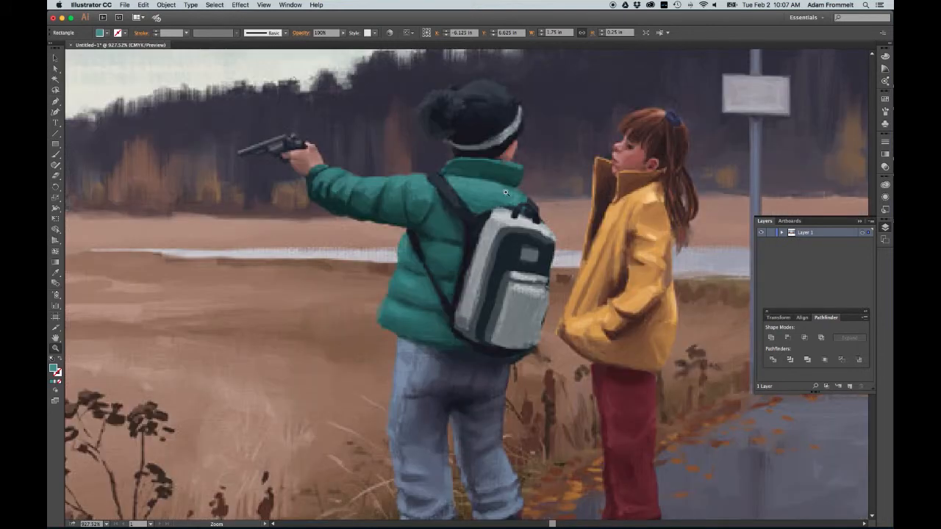
pyautogui.press('i')
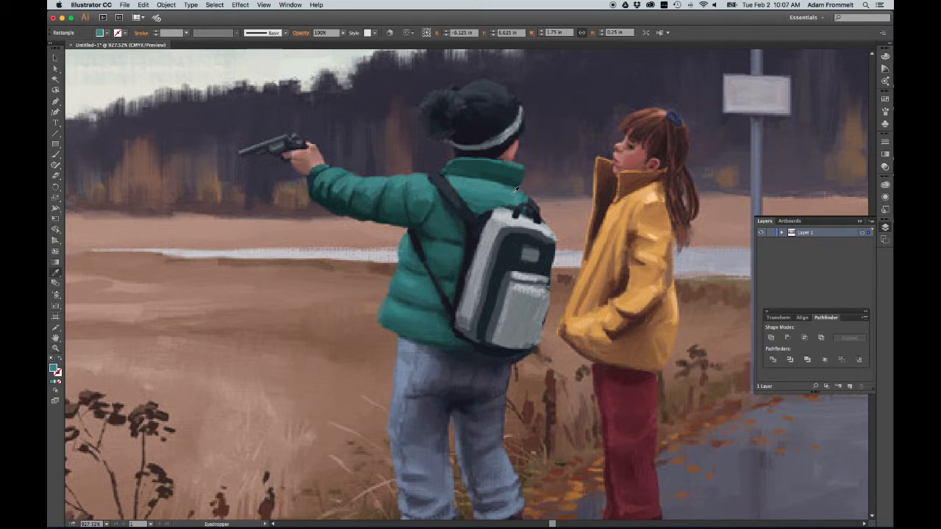
pyautogui.scroll(-10, 474, 194)
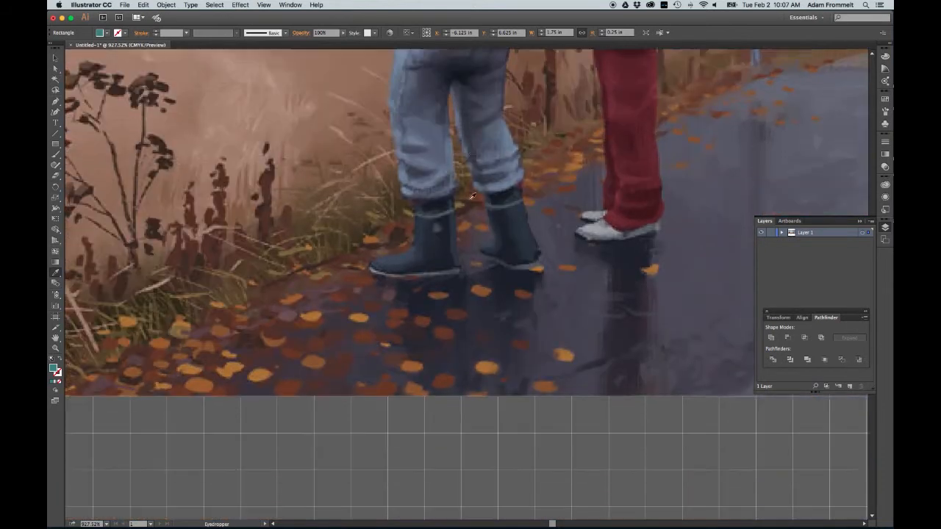
pyautogui.scroll(-5, 472, 197)
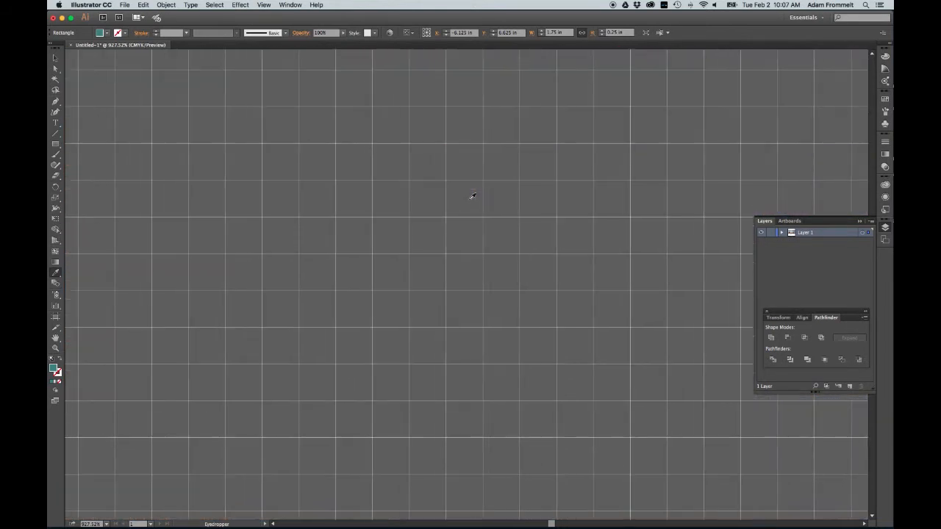
pyautogui.scroll(-2, 472, 196)
pyautogui.hscroll(-15, 472, 196)
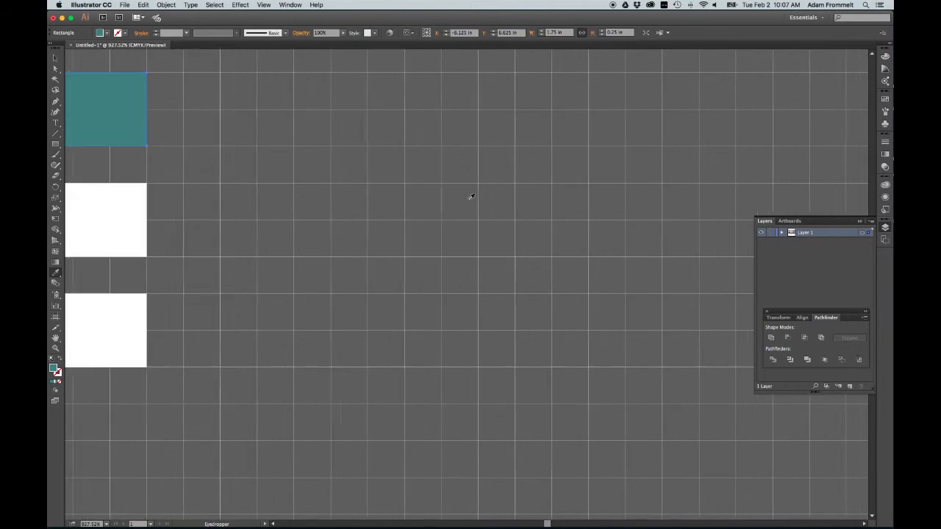
pyautogui.hscroll(-1, 472, 196)
pyautogui.scroll(5, 471, 197)
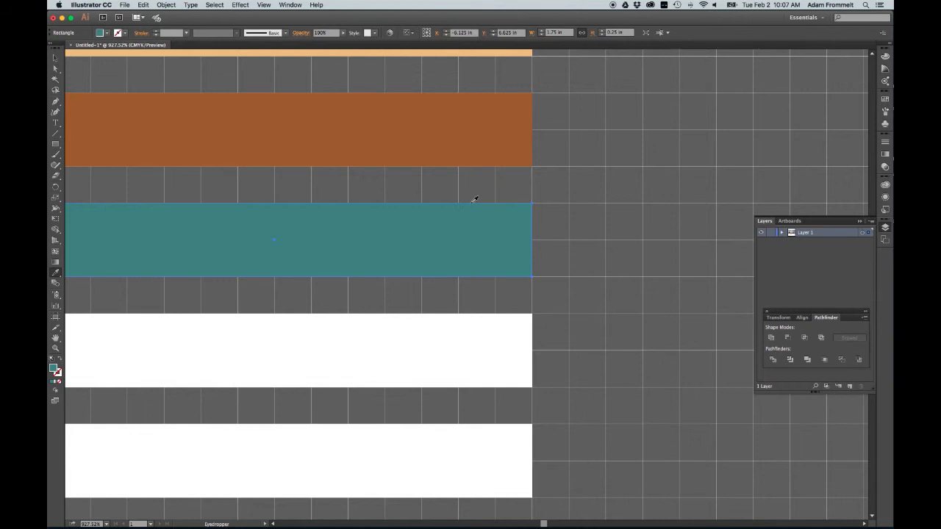
pyautogui.press('v')
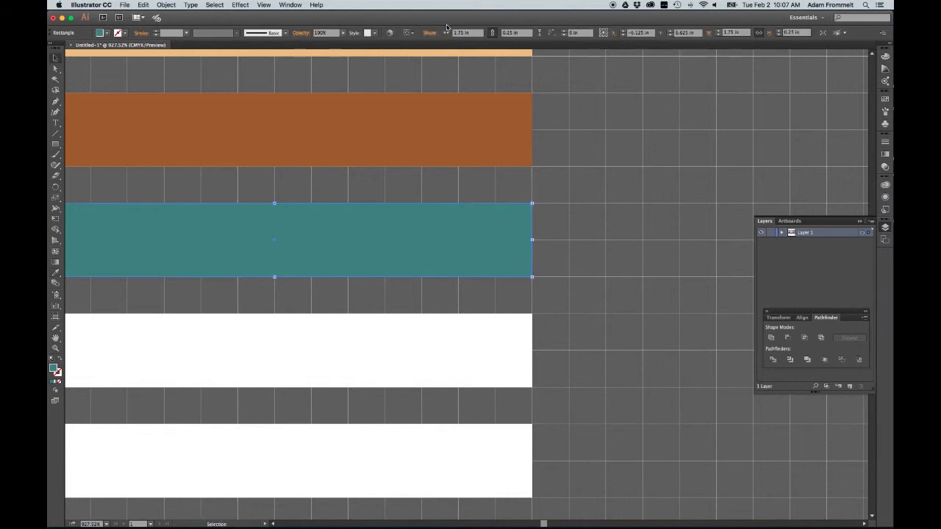
pyautogui.press('a')
pyautogui.press('super+minus')
pyautogui.press('super+minus')
pyautogui.press('super+minus')
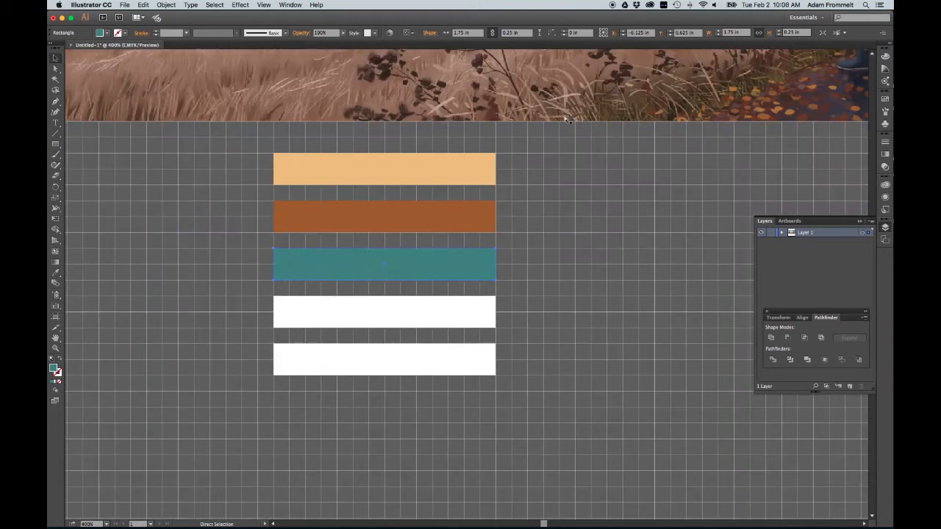
pyautogui.press('super+minus')
pyautogui.press('super+minus')
pyautogui.press('super+minus')
pyautogui.press('v')
pyautogui.scroll(3, 566, 119)
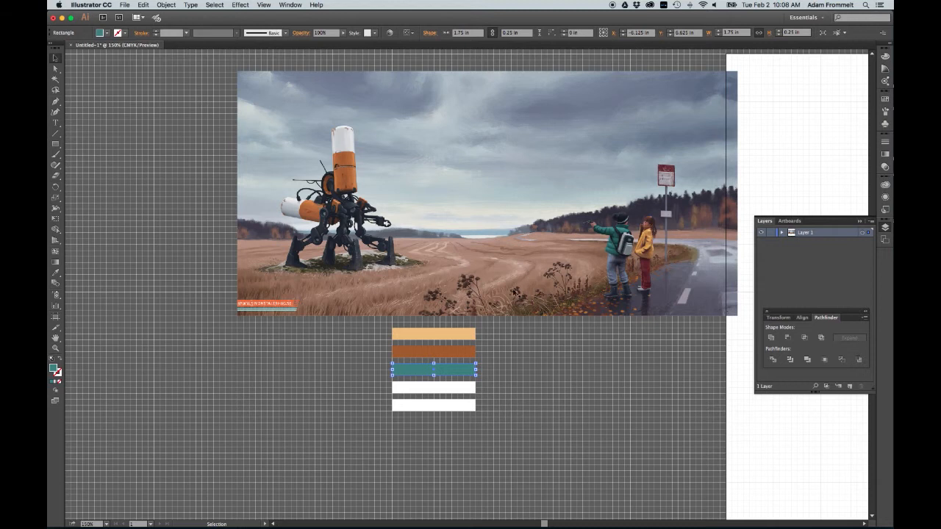
# Step: Fill the fourth bar with a pale blue-gray sampled from the sky near the horizon
pyautogui.click(472, 391)
pyautogui.press('i')
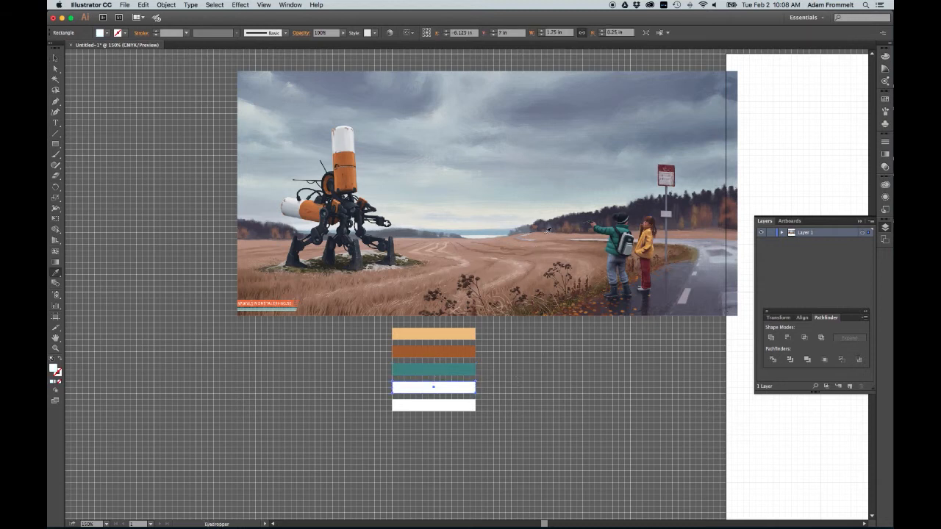
pyautogui.click(536, 193)
pyautogui.click(527, 187)
pyautogui.click(508, 189)
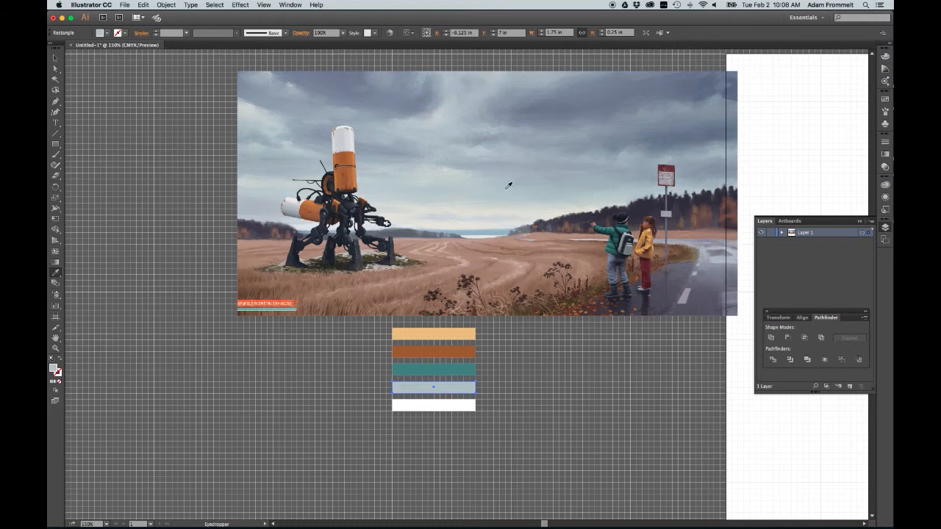
pyautogui.click(586, 188)
pyautogui.press('v')
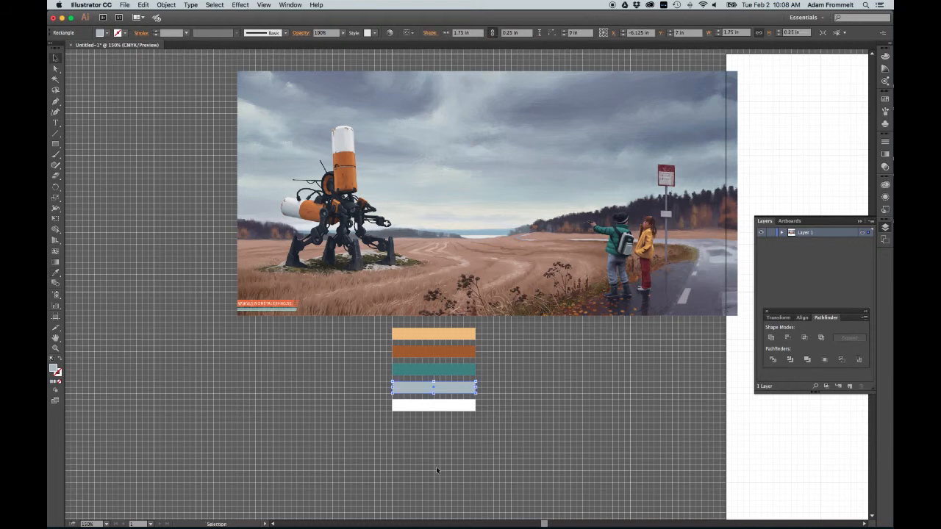
# Step: Fill the bottom bar with an olive brown sampled from the ground beneath the robot
pyautogui.click(459, 409)
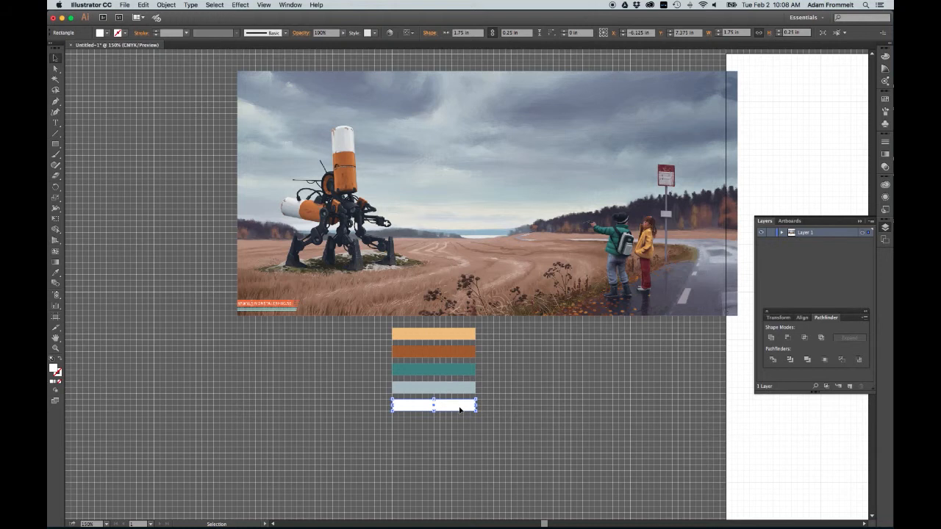
pyautogui.press('-')
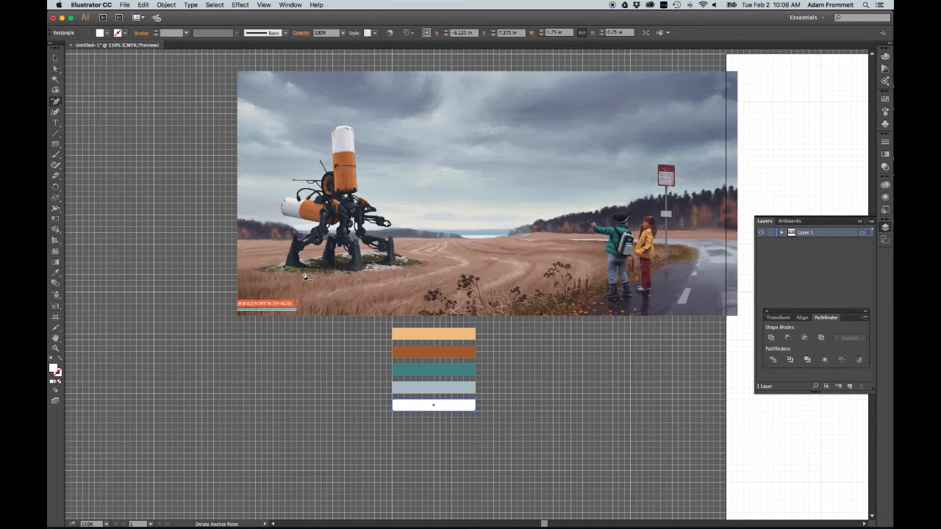
pyautogui.press('i')
pyautogui.click(295, 265)
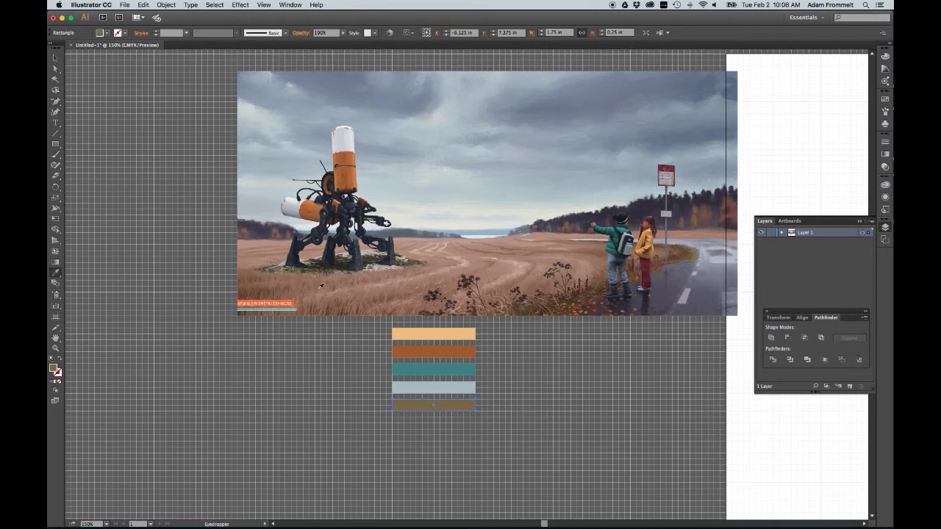
pyautogui.press('v')
pyautogui.click(558, 378)
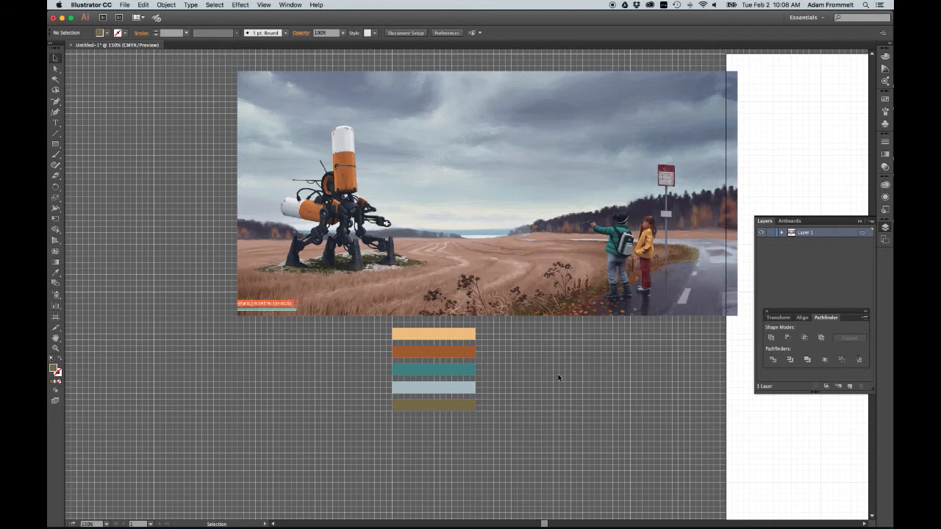
# Step: Select all five bars and duplicate the stack beside the original
pyautogui.hscroll(8, 557, 378)
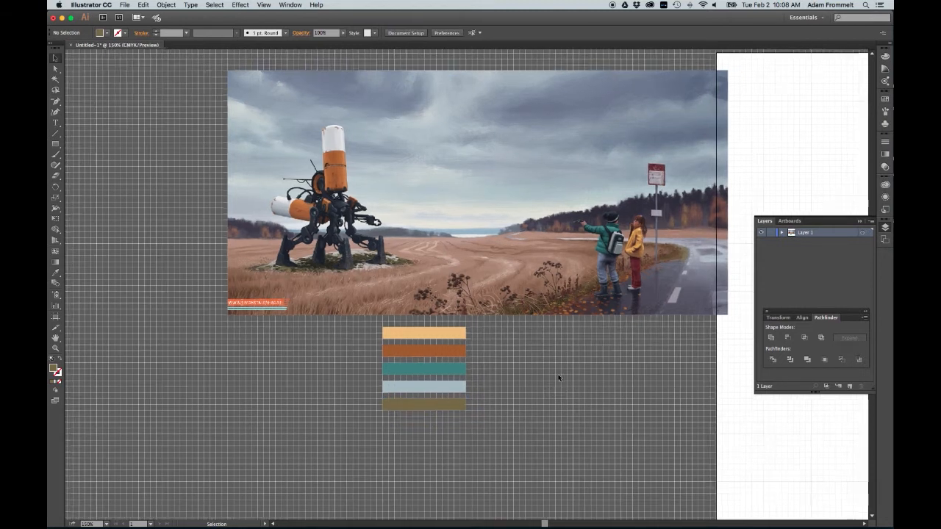
pyautogui.hscroll(3, 558, 377)
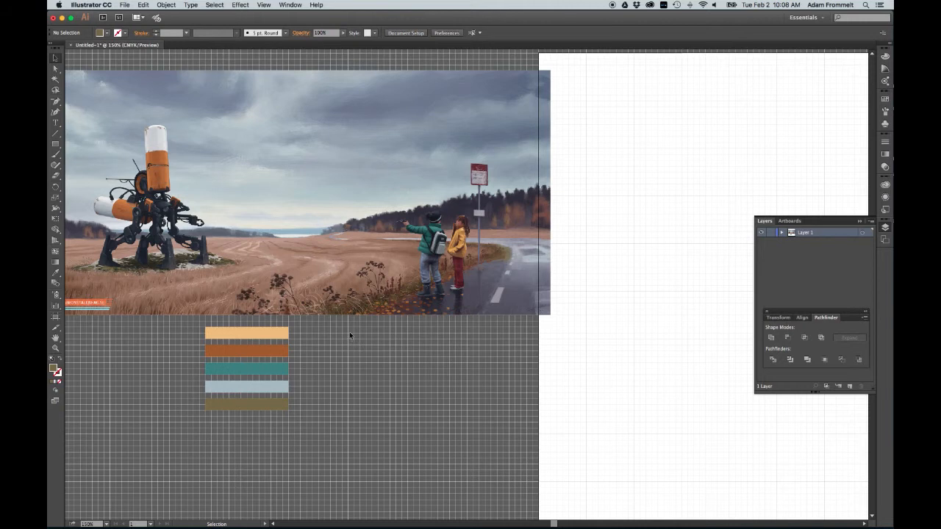
pyautogui.click(248, 404)
pyautogui.moveTo(249, 403); pyautogui.dragTo(250, 407)
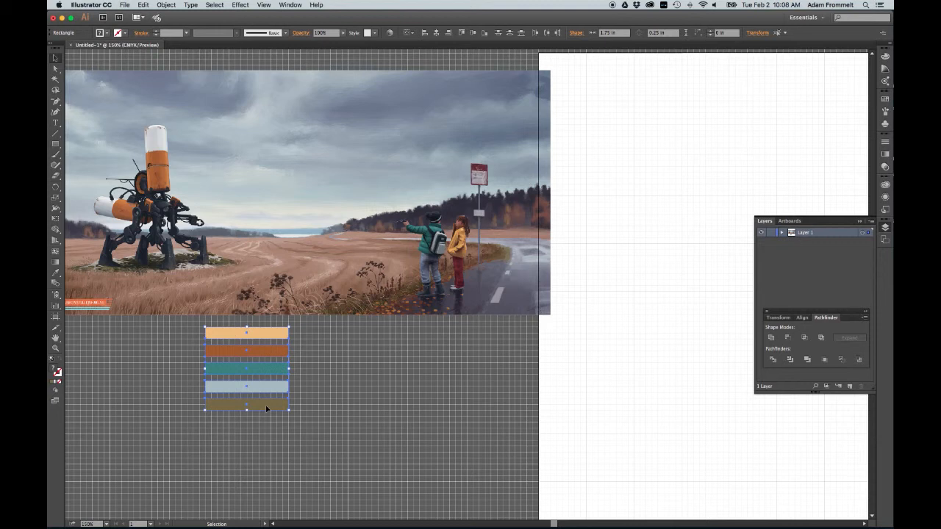
pyautogui.moveTo(267, 408); pyautogui.dragTo(359, 409)
pyautogui.moveTo(368, 408); pyautogui.dragTo(362, 407)
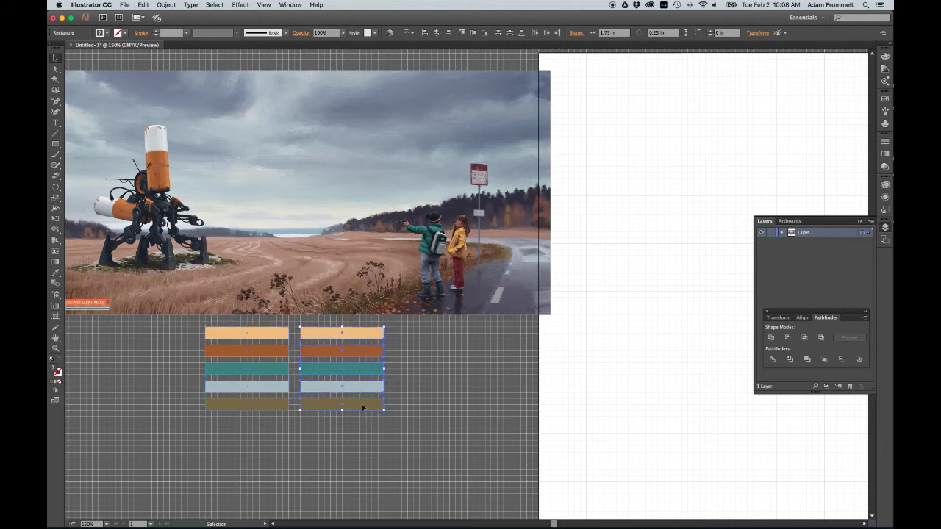
pyautogui.click(430, 336)
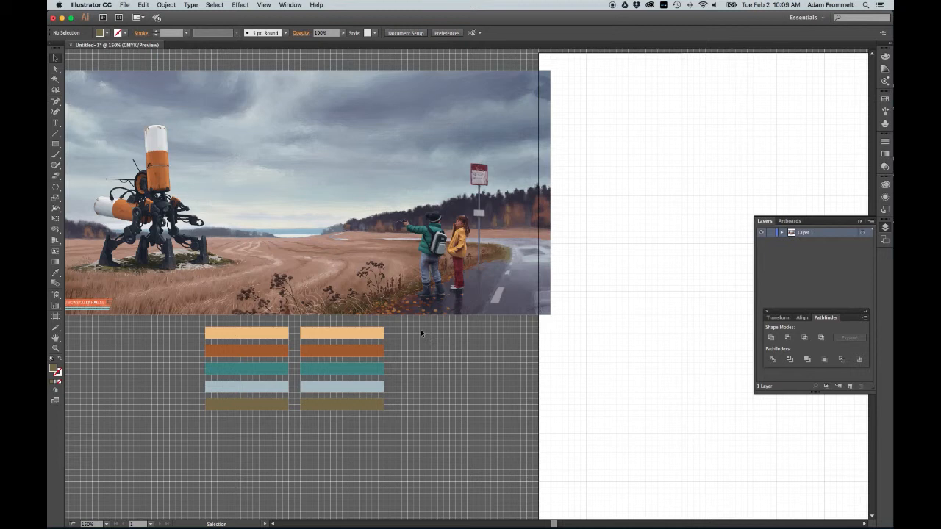
# Step: Move the duplicated stack onto the artboard near its upper edge
pyautogui.hscroll(5, 421, 330)
pyautogui.hscroll(4, 419, 331)
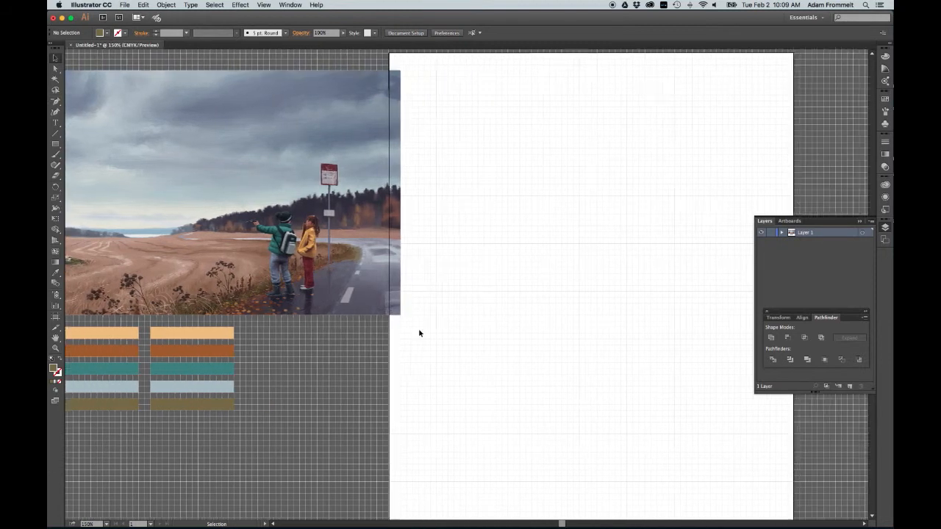
pyautogui.moveTo(285, 338); pyautogui.dragTo(573, 177)
# Step: Shift the placed image further left on the pasteboard
pyautogui.click(485, 201)
pyautogui.moveTo(378, 209); pyautogui.dragTo(309, 204)
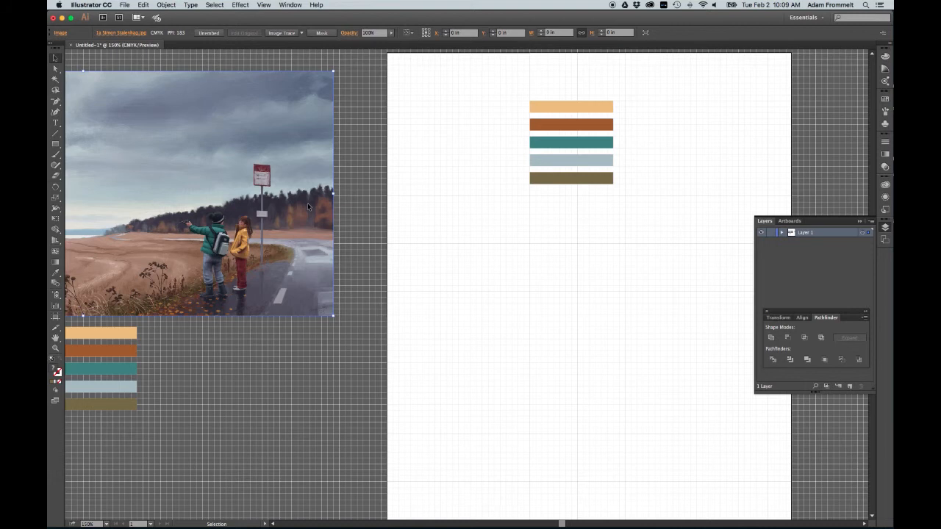
pyautogui.click(358, 207)
# Step: Add the title text "Portfolio pallette" to the left of the color bars near the artboard's top
pyautogui.scroll(3, 513, 211)
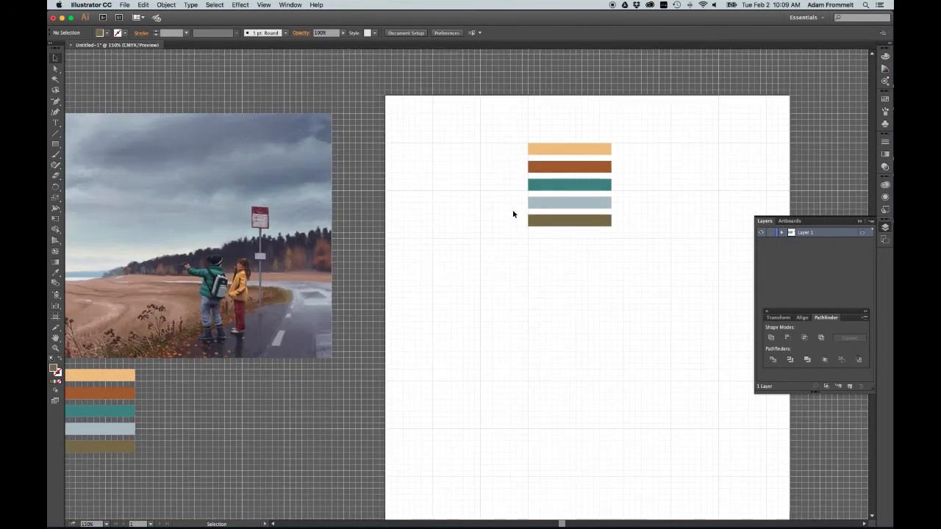
pyautogui.click(269, 5)
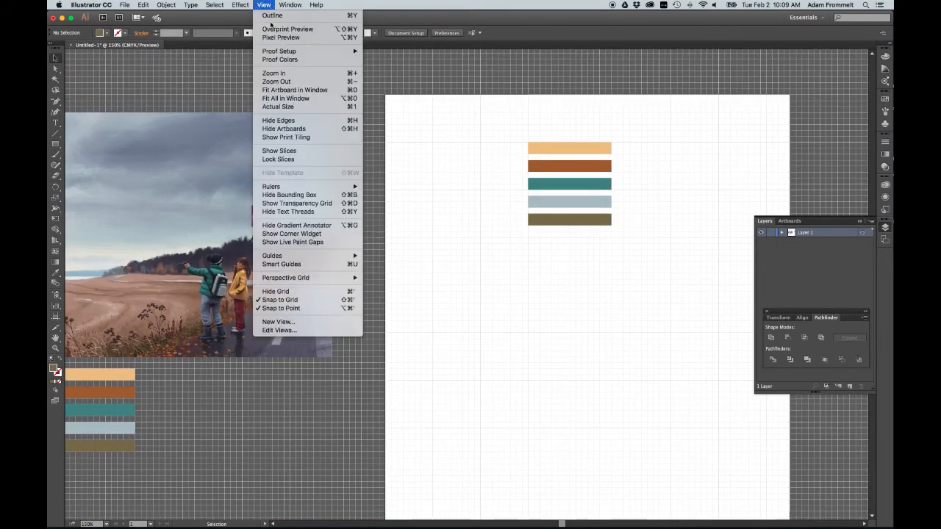
pyautogui.click(313, 90)
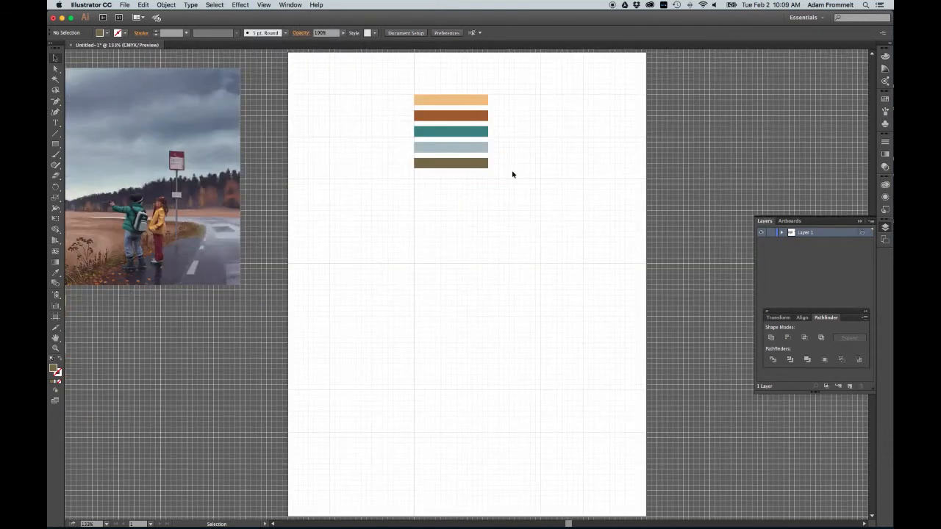
pyautogui.hscroll(5, 519, 174)
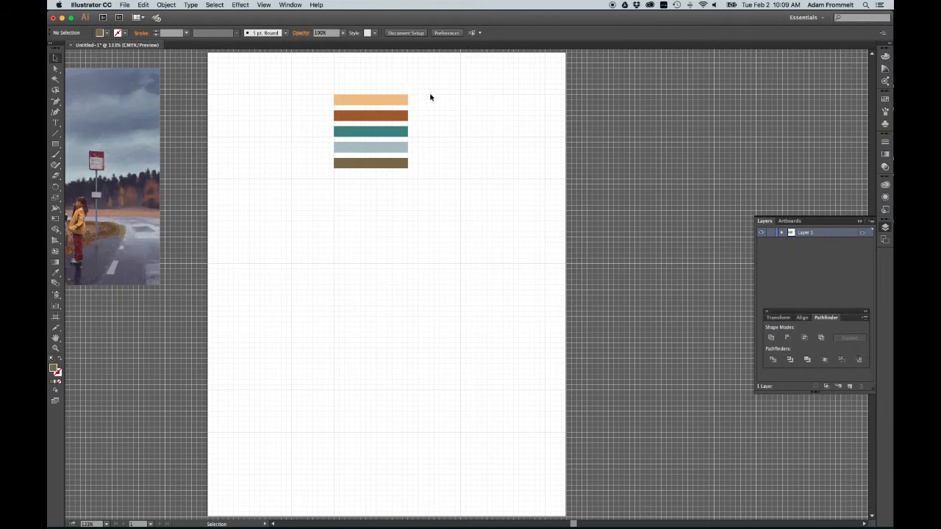
pyautogui.click(303, 94)
pyautogui.press('t')
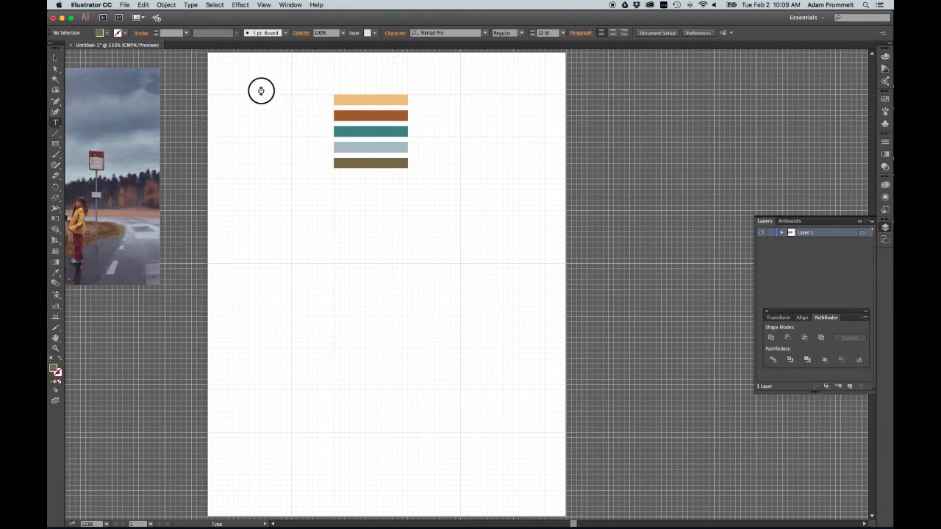
pyautogui.click(260, 88)
pyautogui.write('Portfolio pallette')
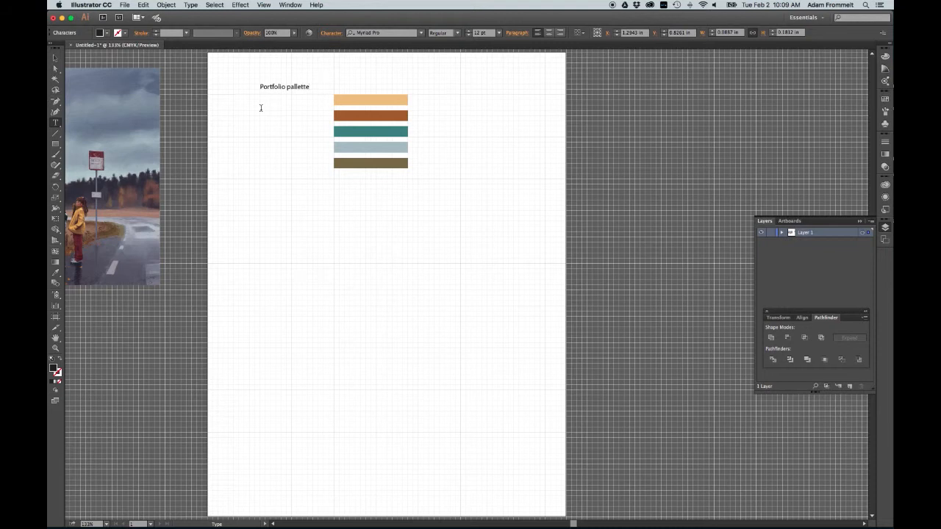
# Step: Select the title and all five bars together and nudge them upward
pyautogui.click(55, 59)
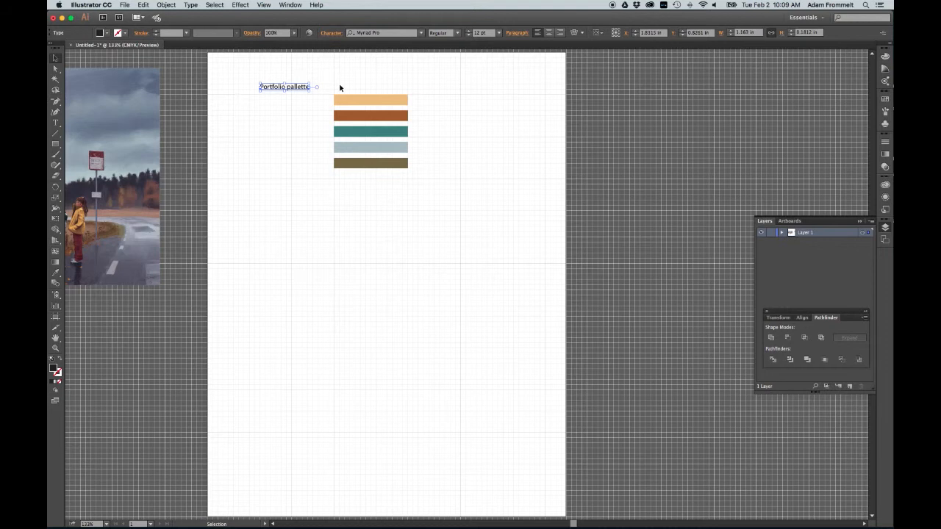
pyautogui.moveTo(303, 89); pyautogui.dragTo(458, 203)
pyautogui.click(313, 116)
pyautogui.press('Up')
pyautogui.press('Up')
pyautogui.press('Up')
pyautogui.press('Up')
pyautogui.press('Up')
pyautogui.press('Up')
pyautogui.press('Up')
pyautogui.press('Up')
pyautogui.press('Up')
pyautogui.press('Up')
pyautogui.press('Up')
pyautogui.press('Up')
pyautogui.press('Up')
pyautogui.press('Up')
pyautogui.press('Up')
pyautogui.press('Up')
pyautogui.press('Up')
pyautogui.press('Up')
pyautogui.press('Up')
pyautogui.press('Up')
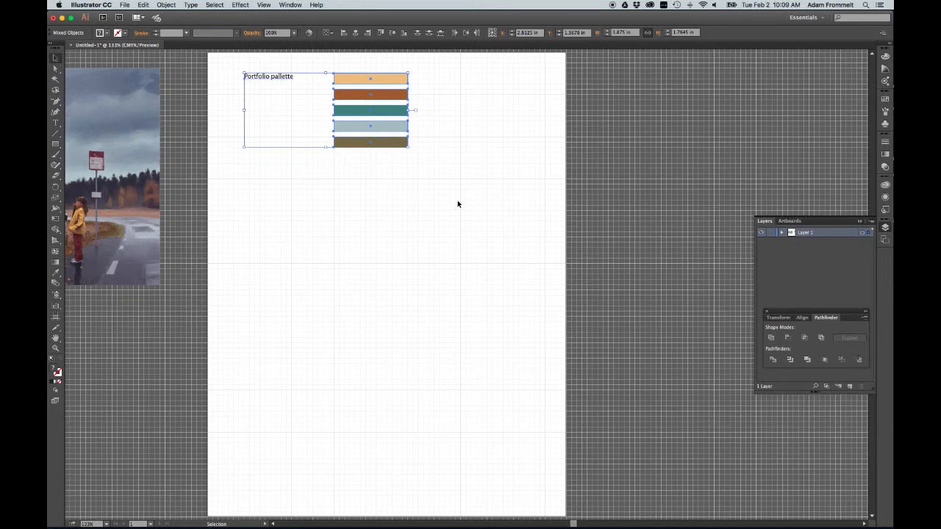
pyautogui.click(475, 128)
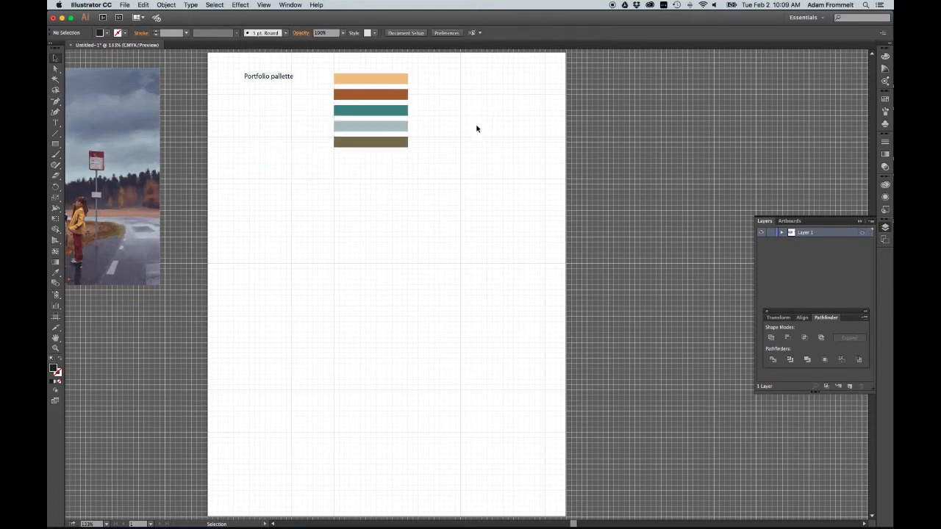
# Step: Select the top bar and open the Color panel with its CMYK sliders shown
pyautogui.click(403, 79)
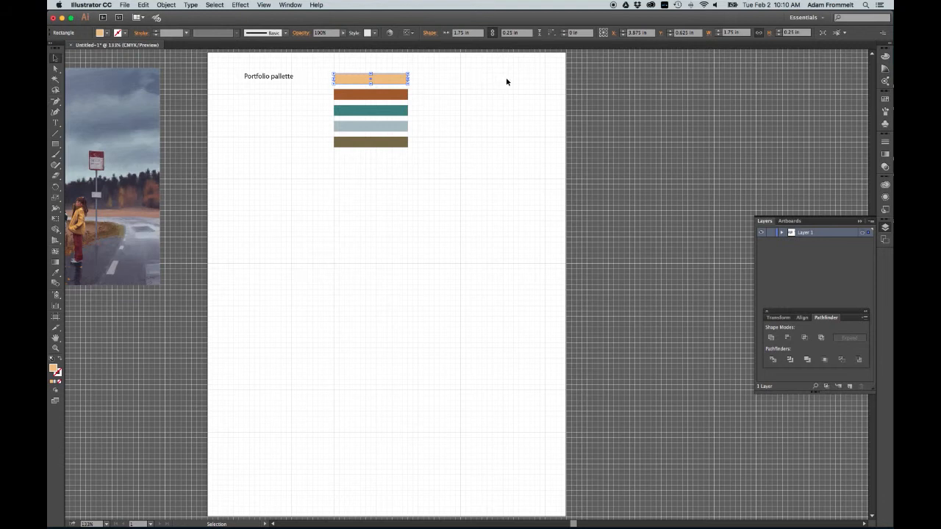
pyautogui.click(885, 57)
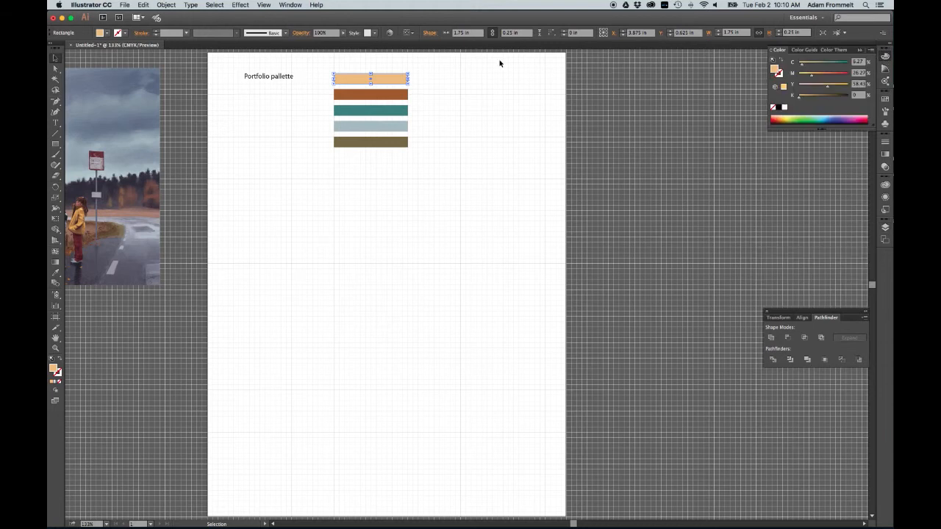
pyautogui.click(294, 5)
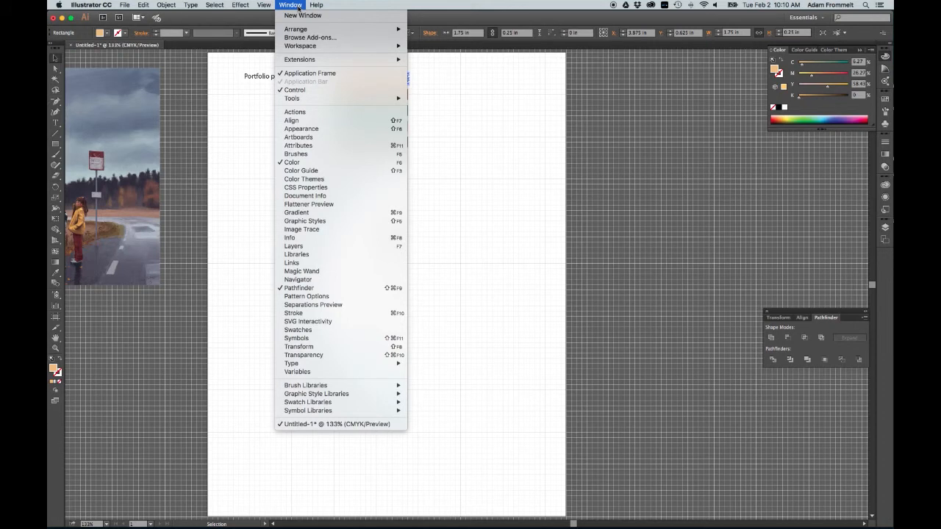
pyautogui.click(322, 161)
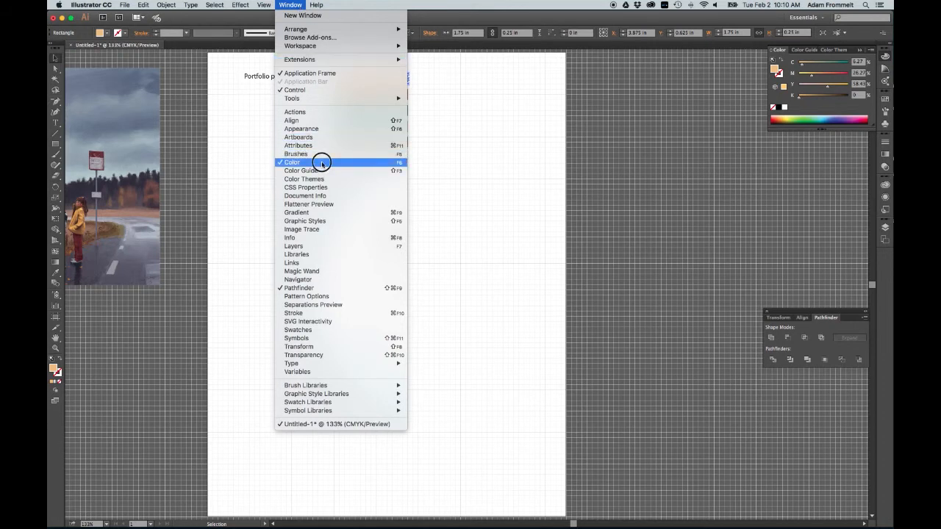
pyautogui.click(289, 5)
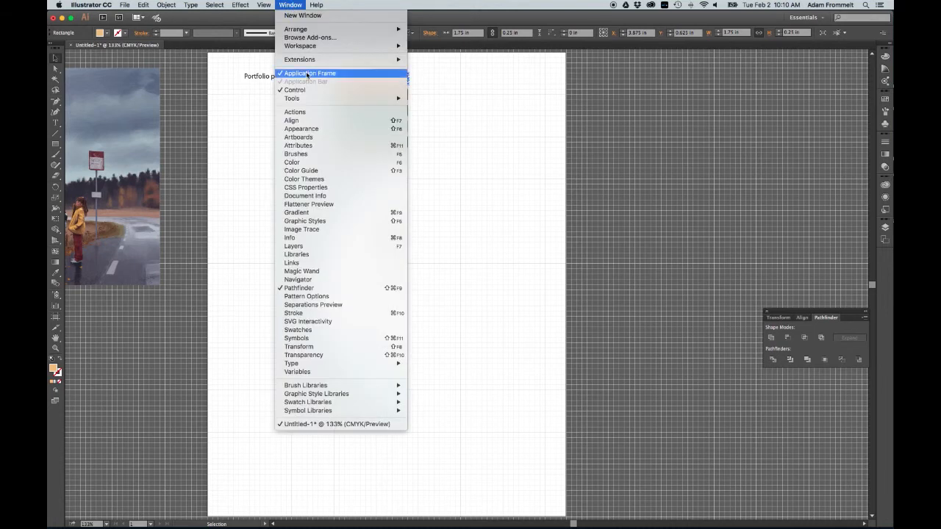
pyautogui.click(321, 163)
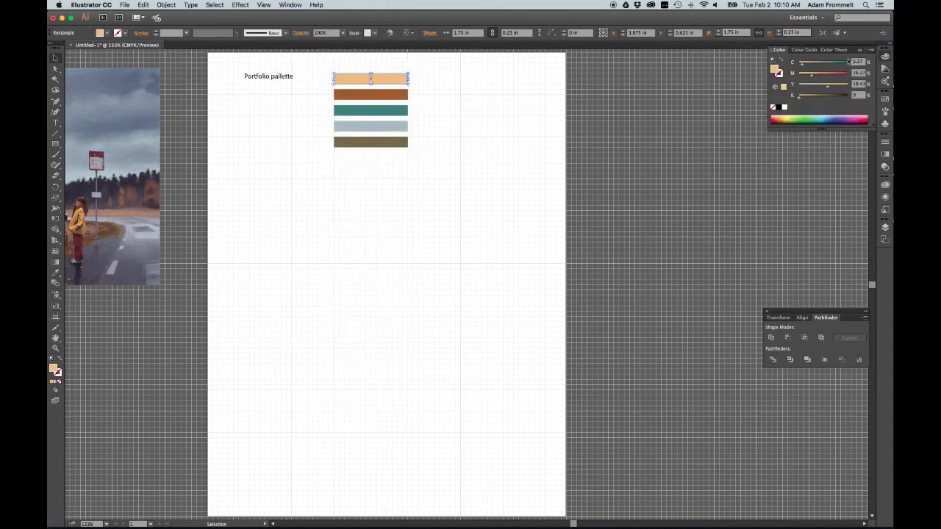
pyautogui.click(870, 51)
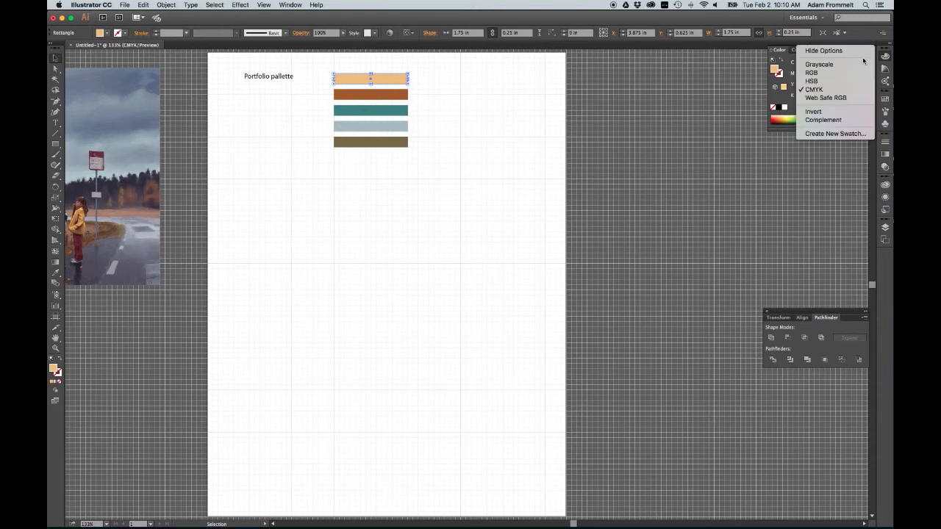
pyautogui.click(857, 50)
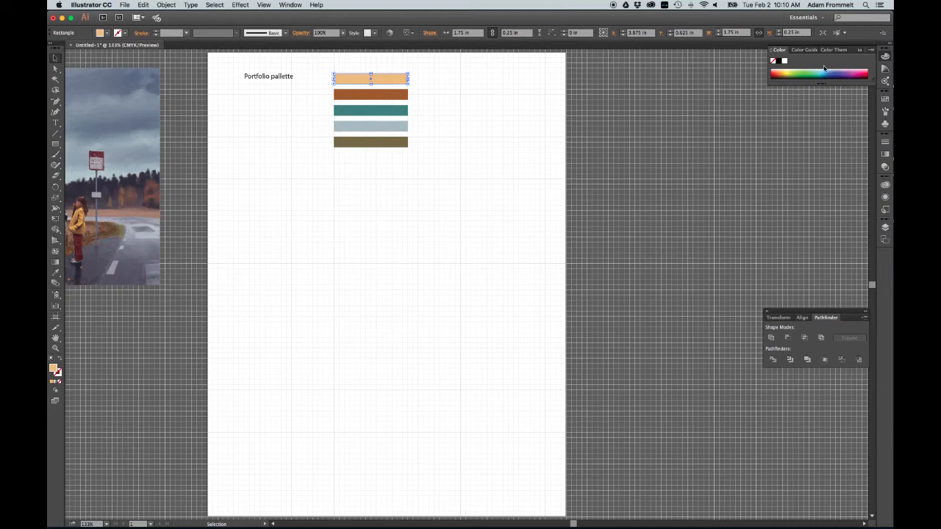
pyautogui.click(871, 51)
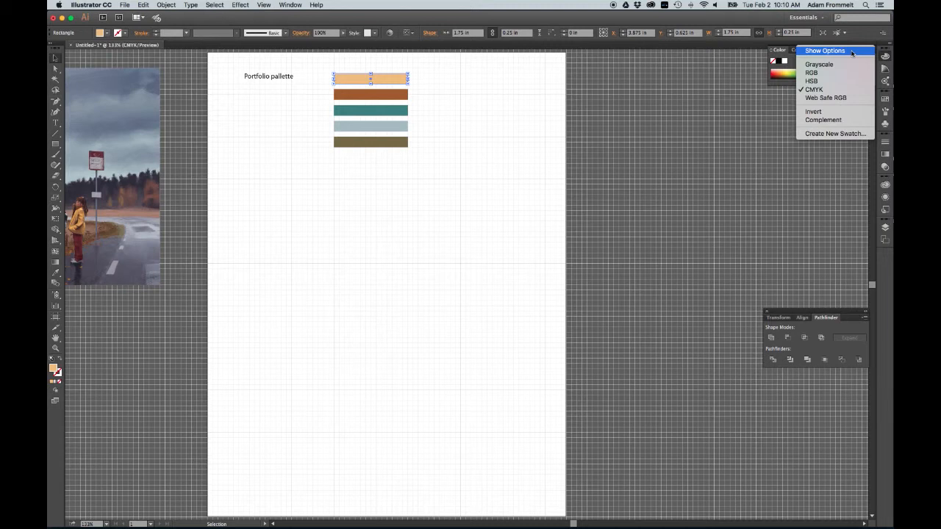
pyautogui.click(852, 52)
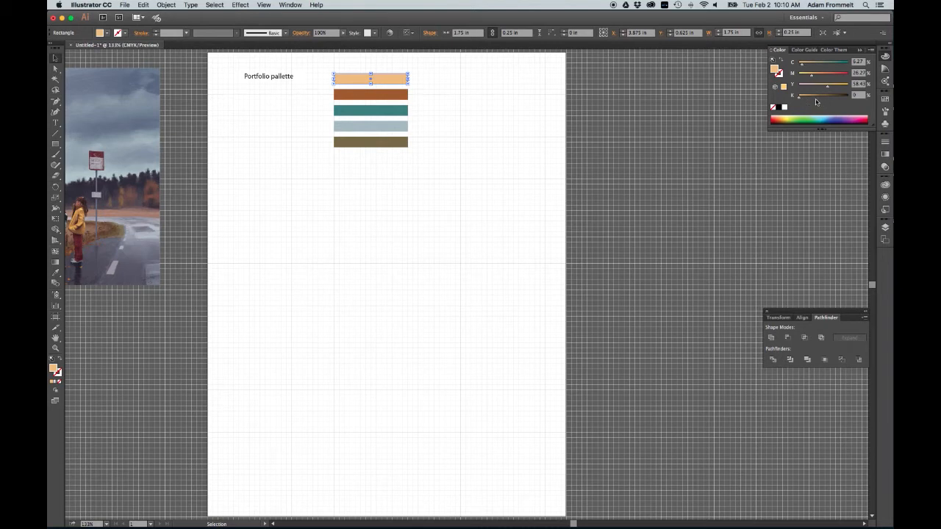
pyautogui.click(779, 75)
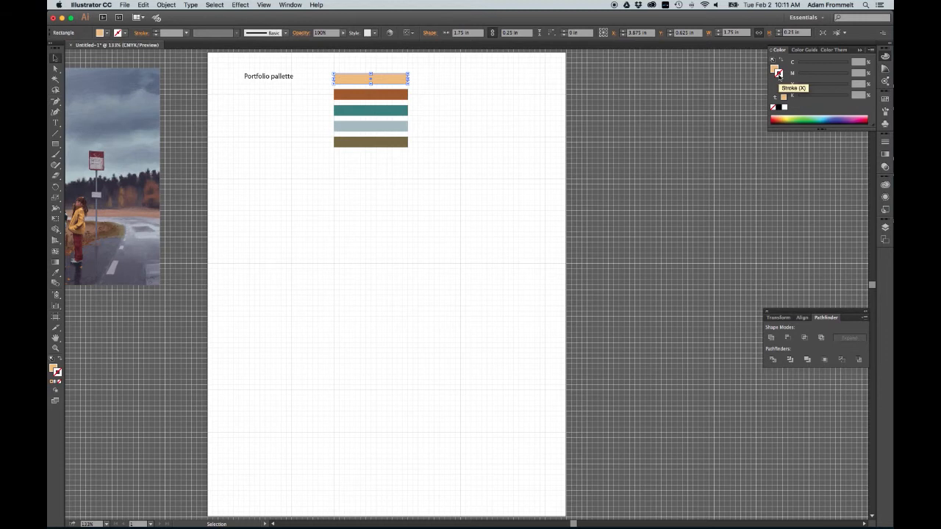
pyautogui.click(774, 69)
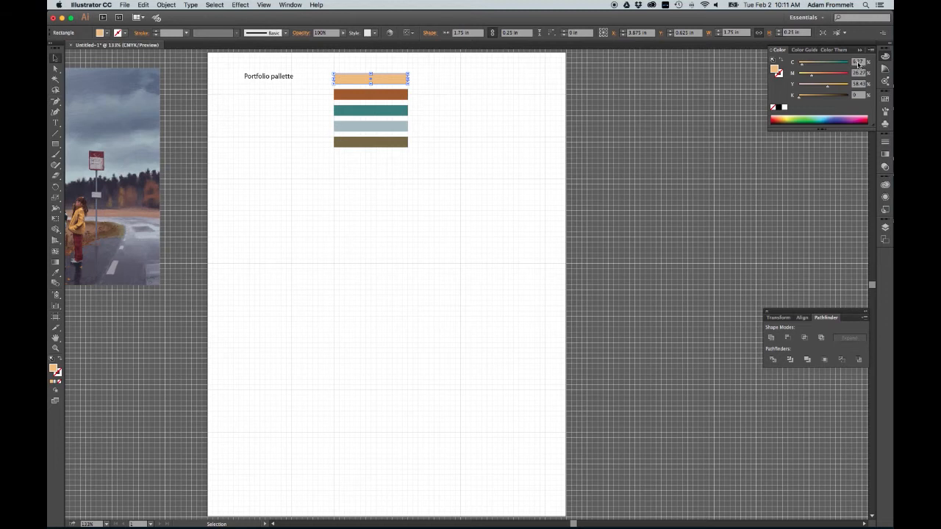
# Step: Set the top bar's fill to C 10, M 25, Y 60, K 0
pyautogui.click(858, 65)
pyautogui.write('30')
pyautogui.click(859, 73)
pyautogui.click(859, 74)
pyautogui.write('10')
pyautogui.press('BackSpace')
pyautogui.press('BackSpace')
pyautogui.click(857, 85)
pyautogui.write('4')
pyautogui.click(840, 108)
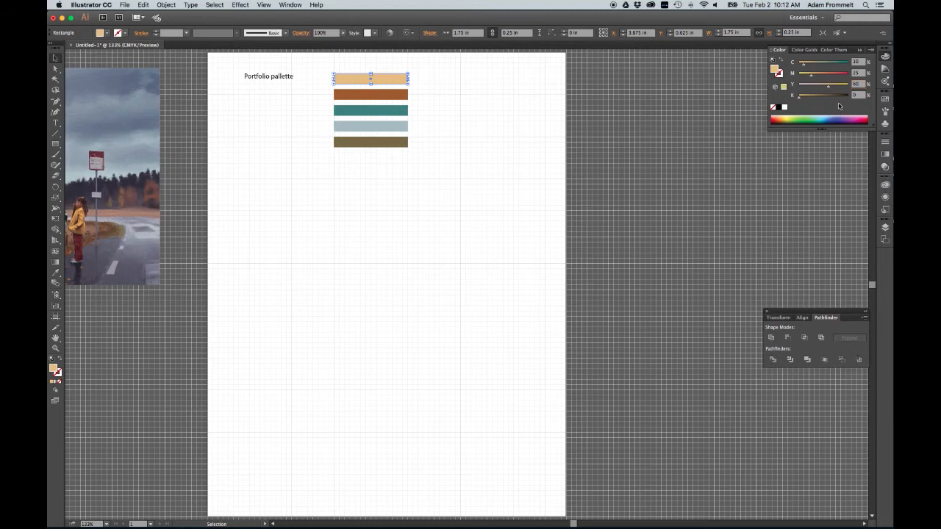
# Step: Add the label "C10/M25/Y60/K0" beside the top bar and move it closer to the bar
pyautogui.click(461, 85)
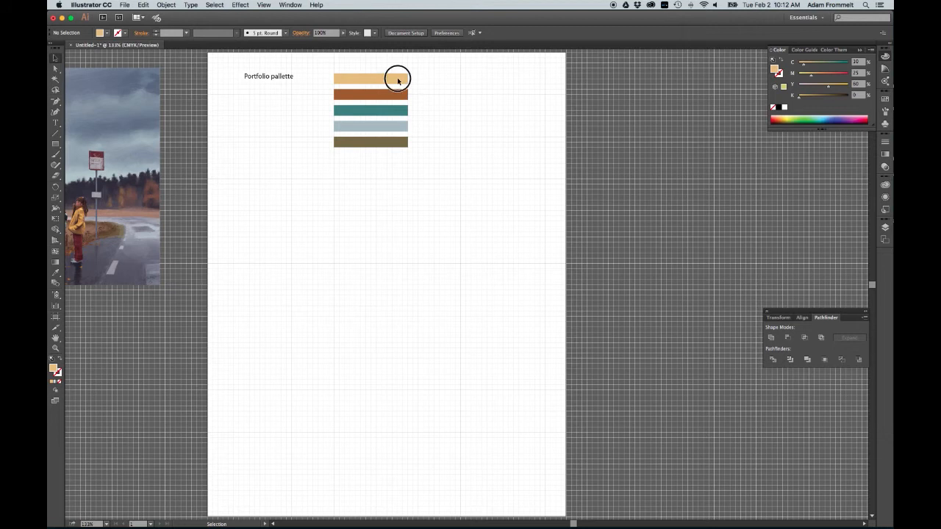
pyautogui.click(397, 81)
pyautogui.click(434, 80)
pyautogui.click(55, 123)
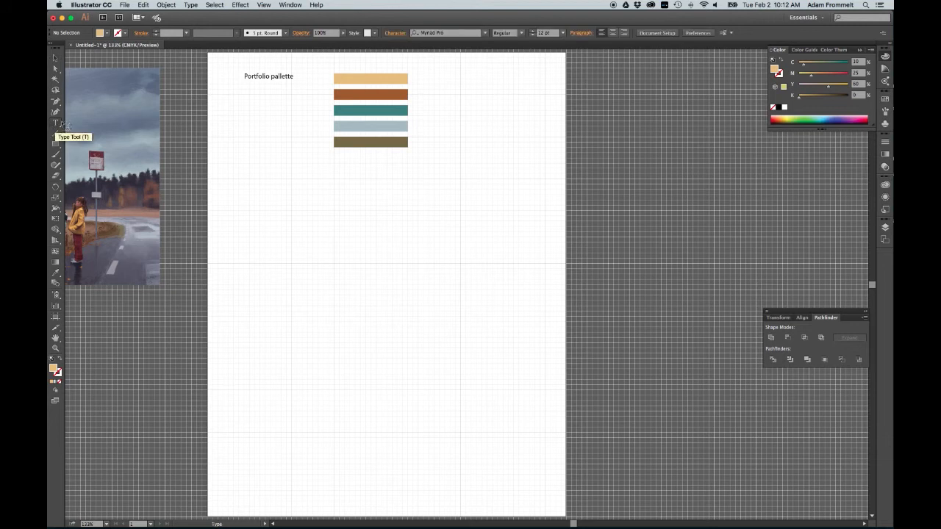
pyautogui.click(433, 79)
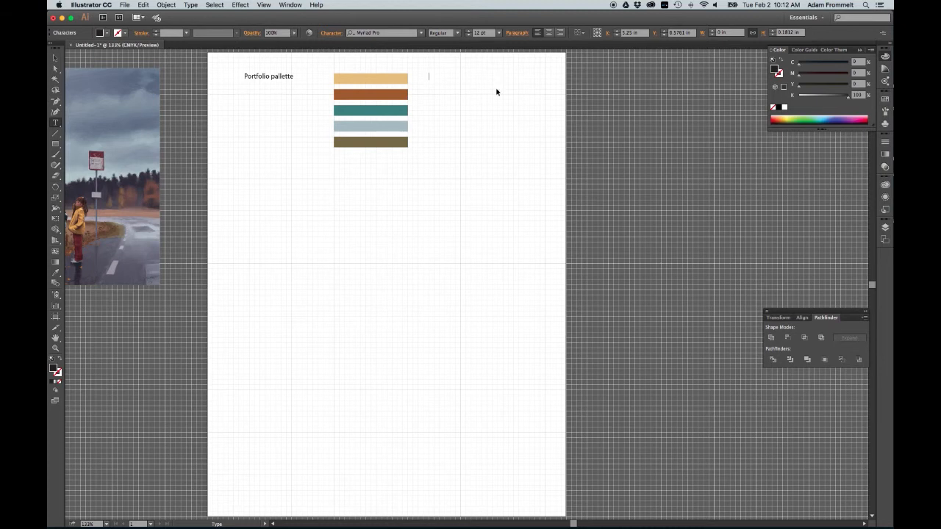
pyautogui.press('Escape')
pyautogui.click(398, 79)
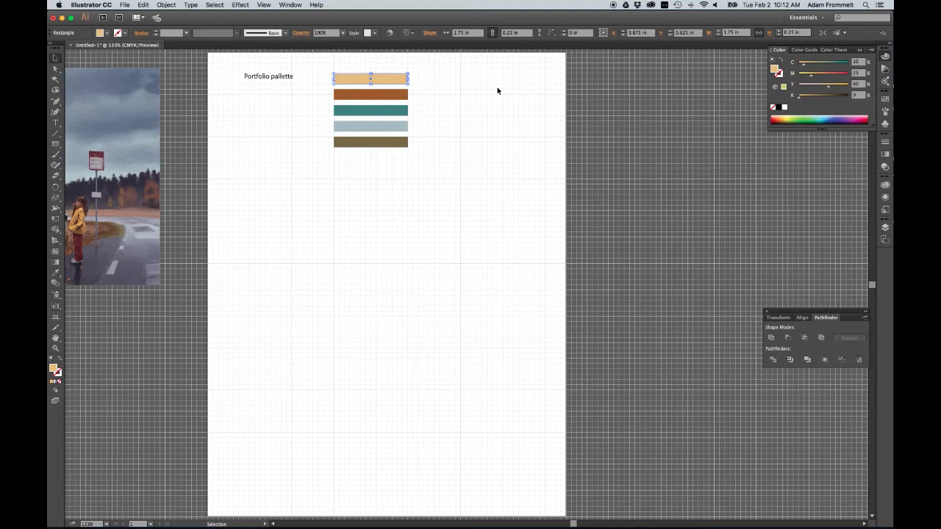
pyautogui.click(440, 79)
pyautogui.press('t')
pyautogui.moveTo(473, 72); pyautogui.dragTo(424, 100)
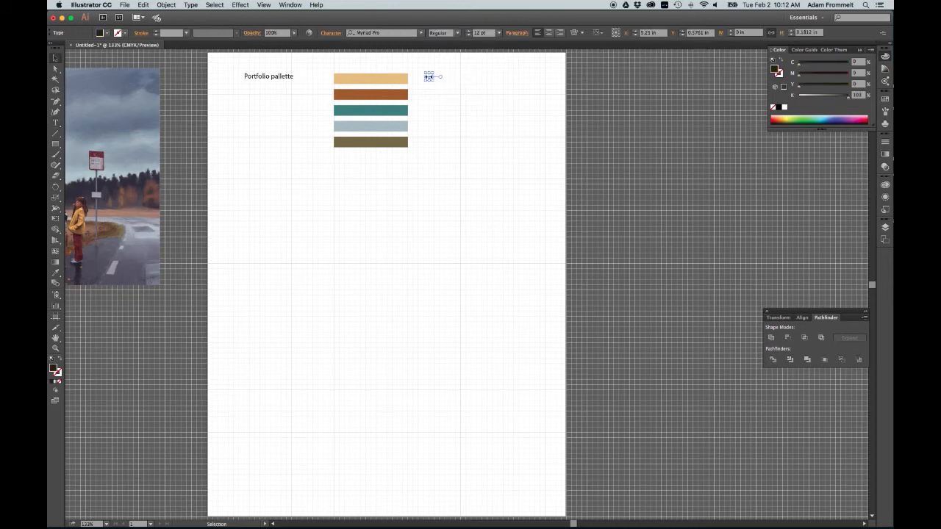
pyautogui.press('t')
pyautogui.click(430, 79)
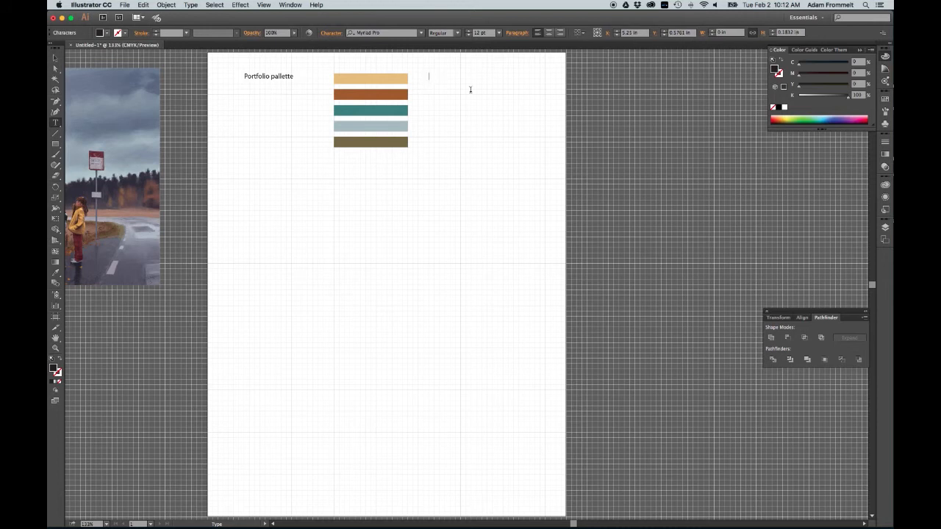
pyautogui.write('10')
pyautogui.write('C')
pyautogui.write('/')
pyautogui.write('M')
pyautogui.write('25')
pyautogui.write('/Y')
pyautogui.write('60')
pyautogui.write('/K0')
pyautogui.click(470, 77)
pyautogui.click(56, 58)
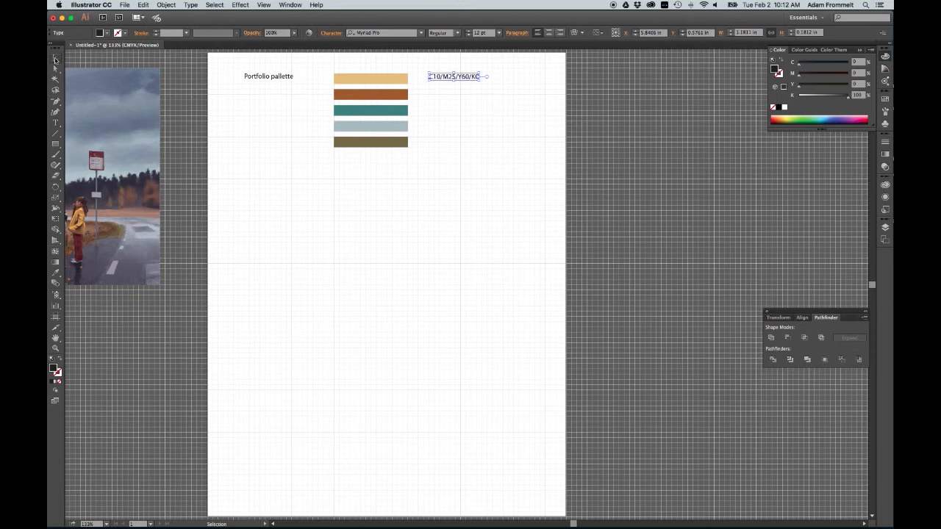
pyautogui.moveTo(447, 76); pyautogui.dragTo(436, 76)
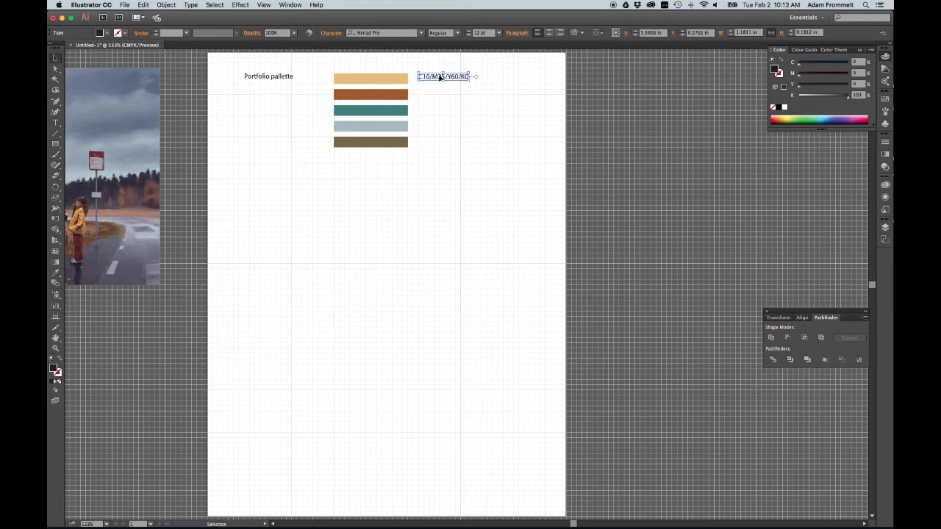
pyautogui.click(506, 108)
# Step: Set the second bar's fill to C 30, M 70, Y 95, K 10
pyautogui.click(400, 94)
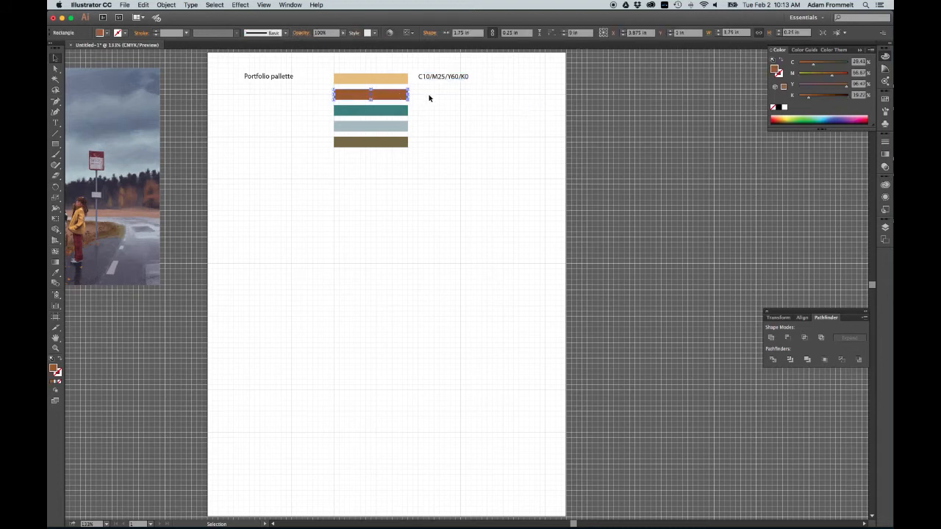
pyautogui.click(859, 62)
pyautogui.write('30')
pyautogui.press('Tab')
pyautogui.write('7')
pyautogui.press('Tab')
pyautogui.write('95')
pyautogui.press('Tab')
pyautogui.write('10')
pyautogui.press('Return')
# Step: Duplicate the top CMYK label down beside the second bar
pyautogui.click(447, 78)
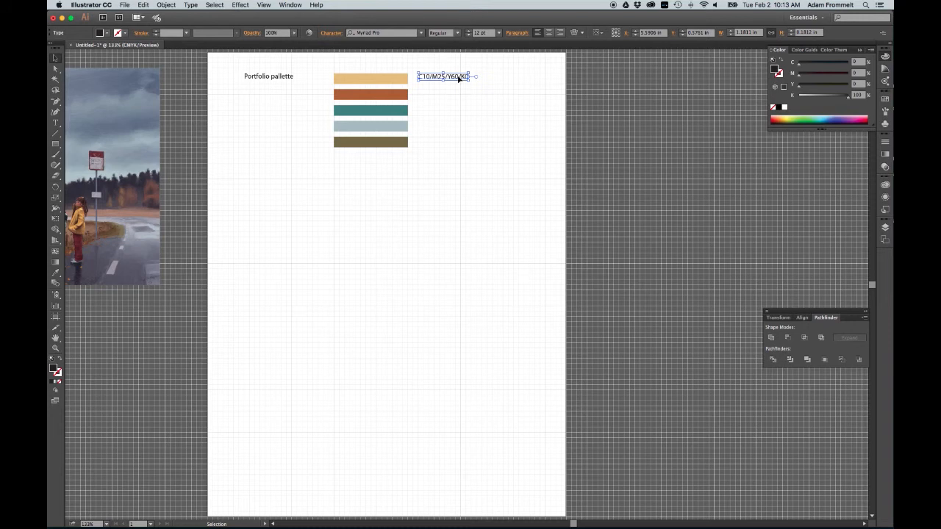
pyautogui.moveTo(458, 78); pyautogui.dragTo(456, 97)
pyautogui.doubleClick(435, 94)
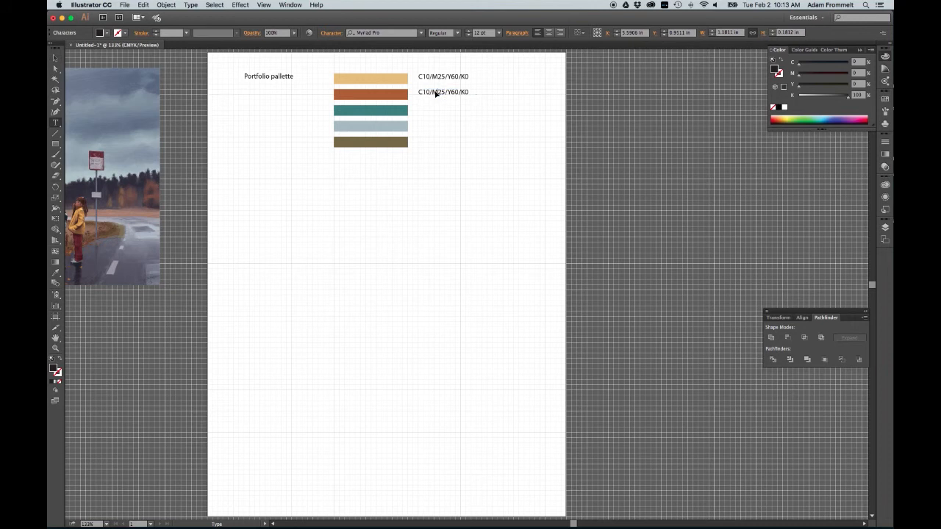
pyautogui.moveTo(424, 92); pyautogui.dragTo(430, 92)
pyautogui.click(55, 59)
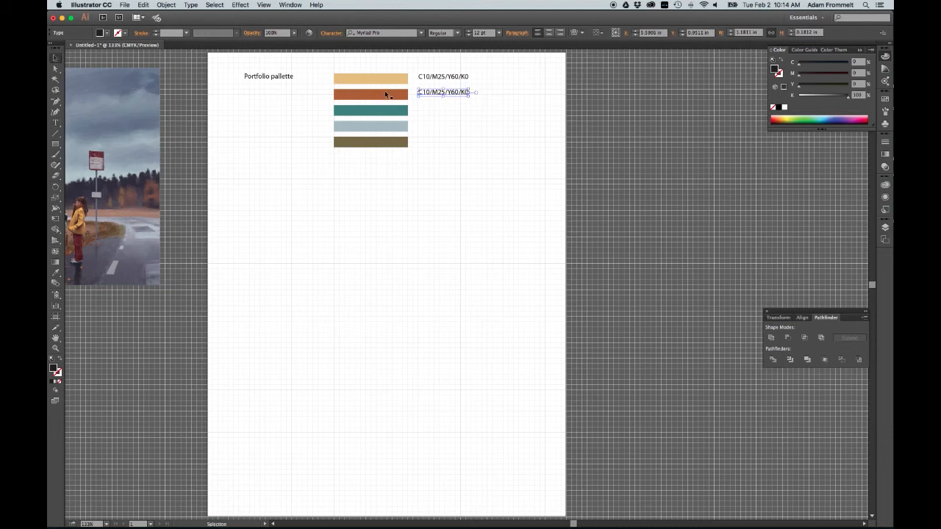
pyautogui.click(386, 95)
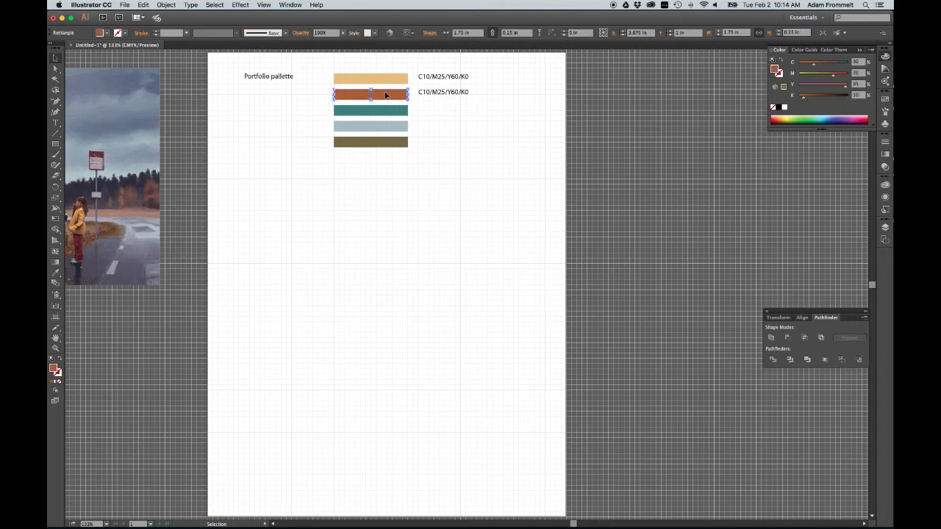
# Step: Edit the duplicated label to read C30/M70/Y95/K10
pyautogui.click(426, 95)
pyautogui.doubleClick(427, 94)
pyautogui.click(426, 94)
pyautogui.moveTo(427, 93); pyautogui.dragTo(424, 93)
pyautogui.write('3')
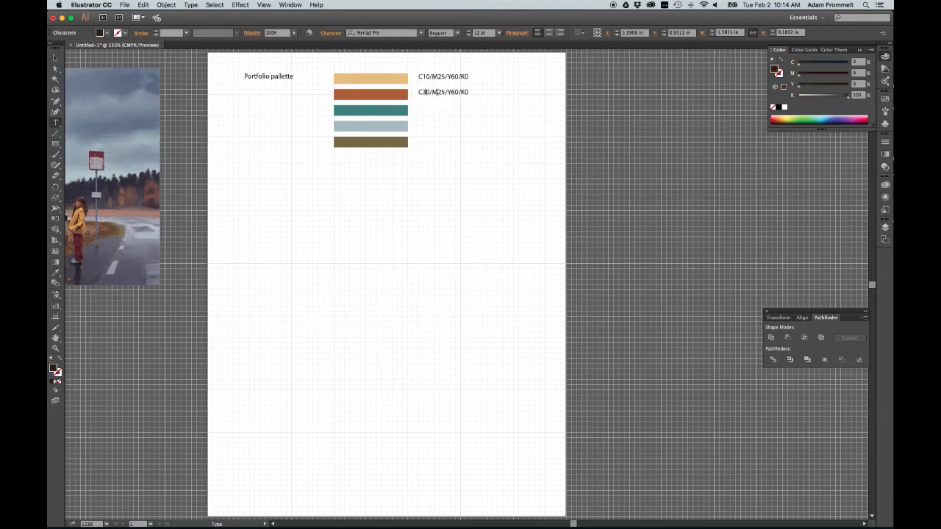
pyautogui.click(438, 95)
pyautogui.moveTo(438, 95); pyautogui.dragTo(451, 92)
pyautogui.write('70/Y95')
pyautogui.click(468, 92)
pyautogui.write('1')
pyautogui.click(490, 152)
pyautogui.press('v')
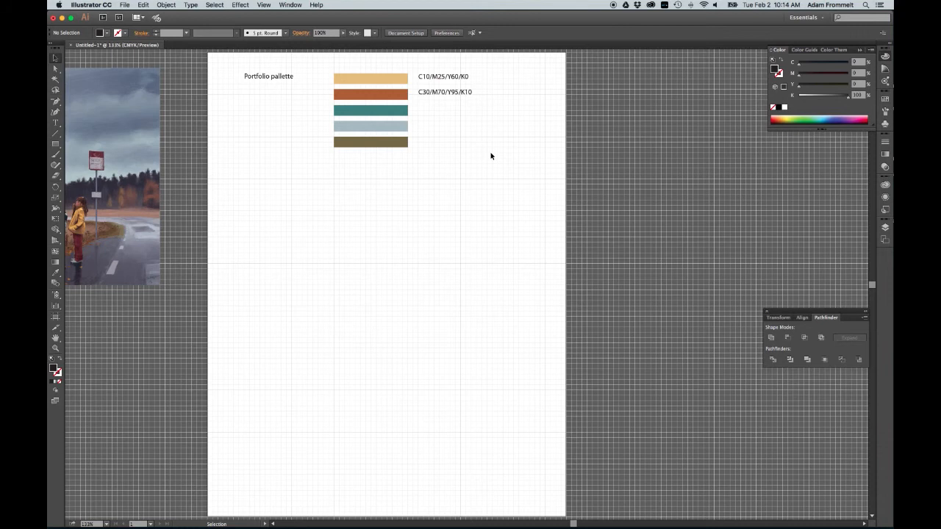
# Step: Duplicate the whole palette, with title, bars and labels, directly below the original
pyautogui.hscroll(-6, 491, 155)
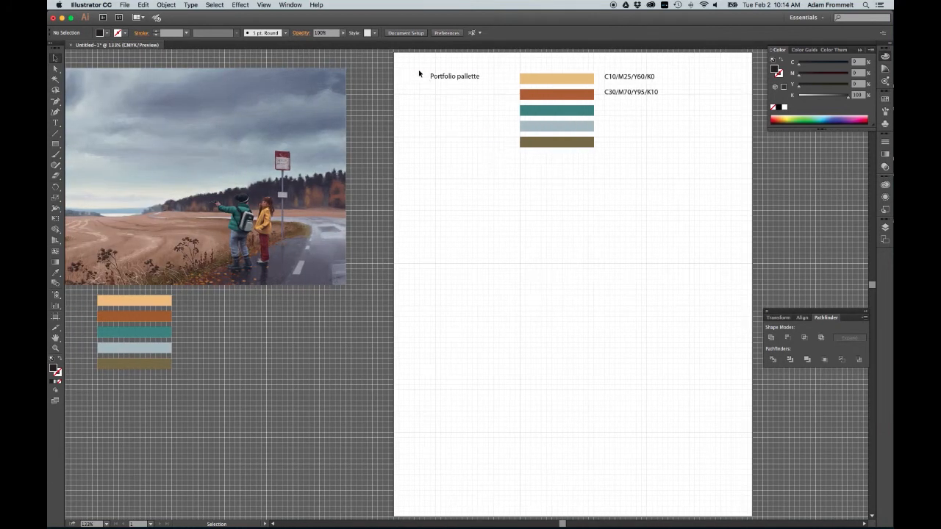
pyautogui.moveTo(419, 74); pyautogui.dragTo(674, 166)
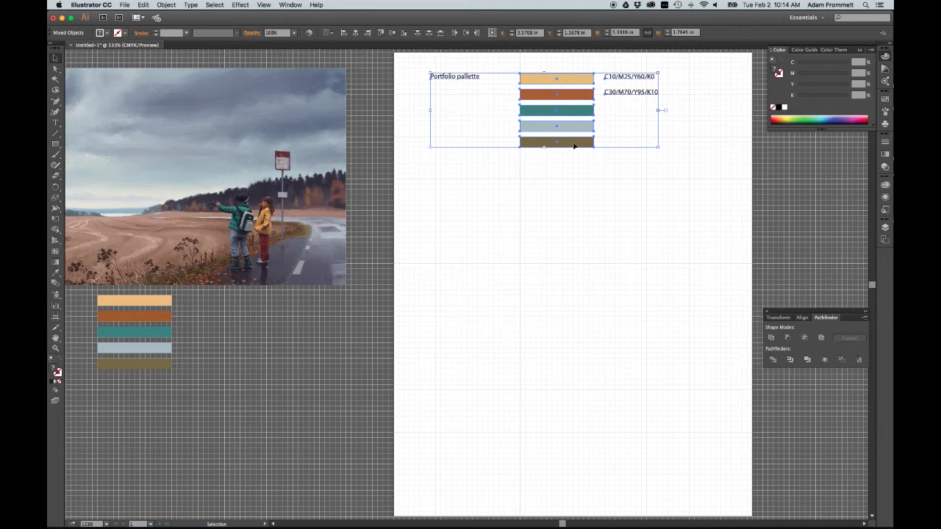
pyautogui.moveTo(575, 144); pyautogui.dragTo(573, 228)
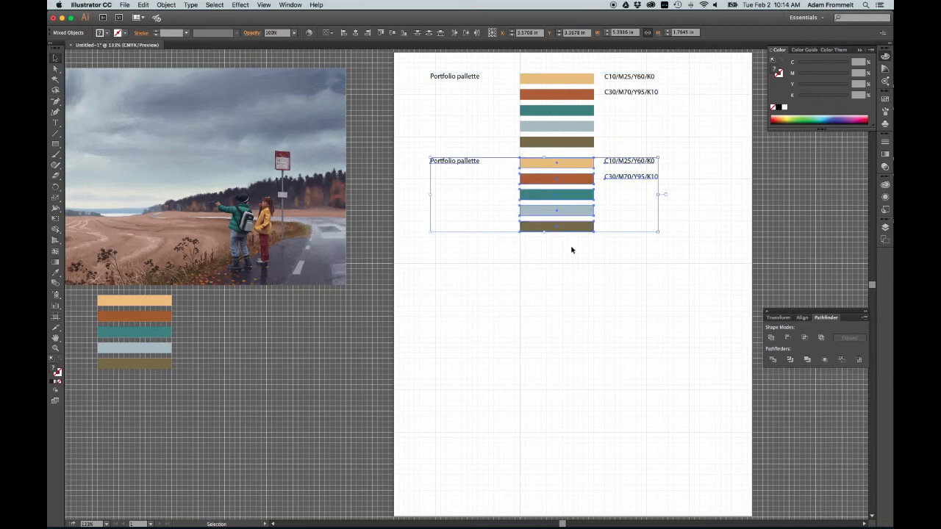
pyautogui.click(558, 256)
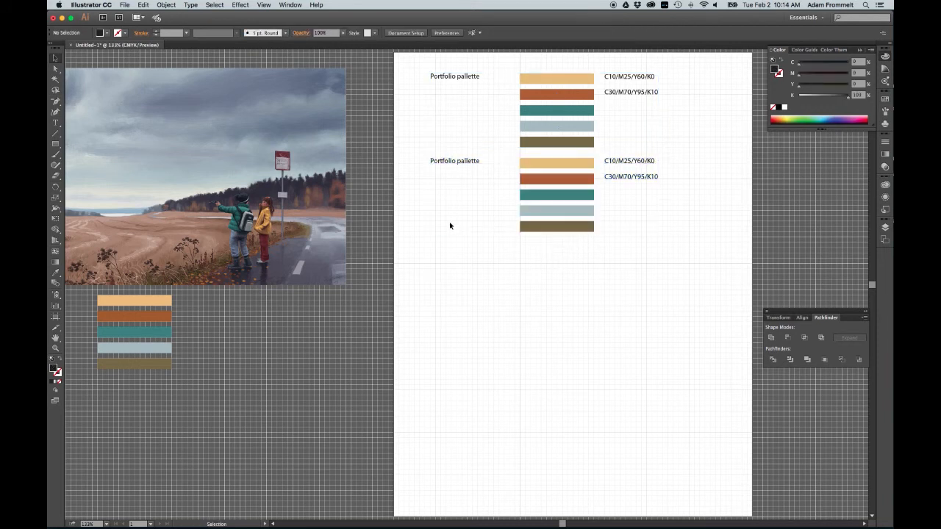
# Step: Delete the reference illustration from the pasteboard
pyautogui.click(342, 204)
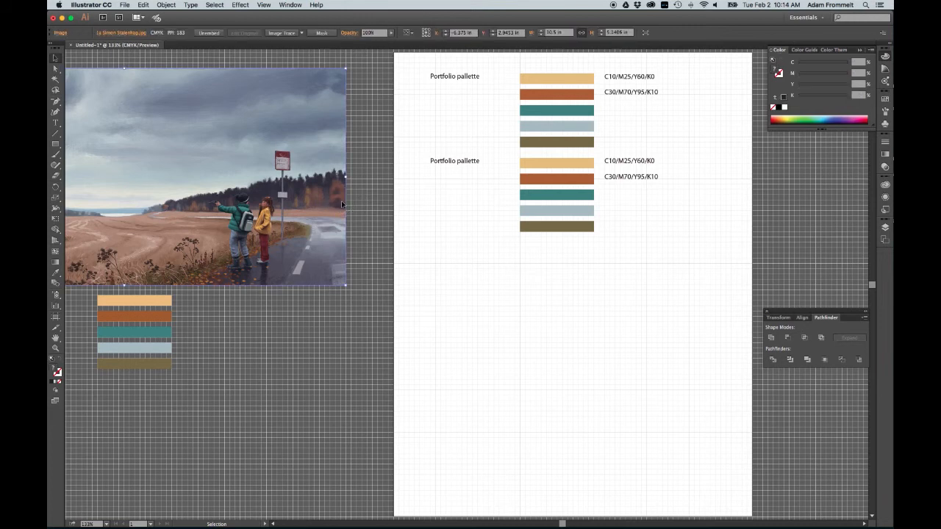
pyautogui.press('Delete')
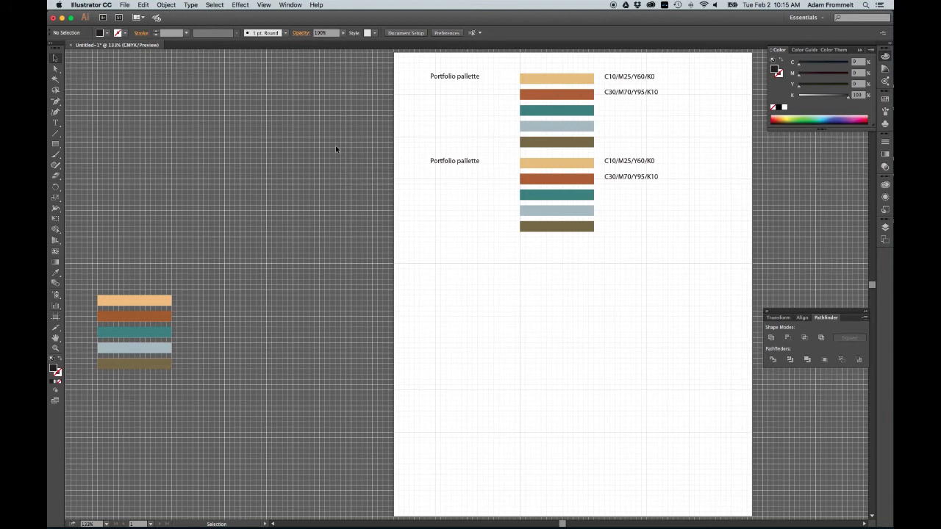
pyautogui.click(127, 5)
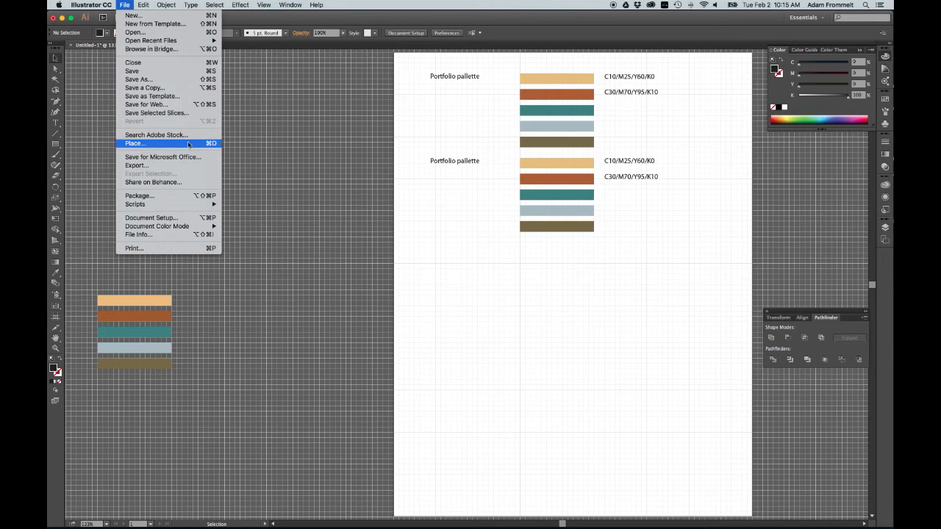
pyautogui.click(308, 139)
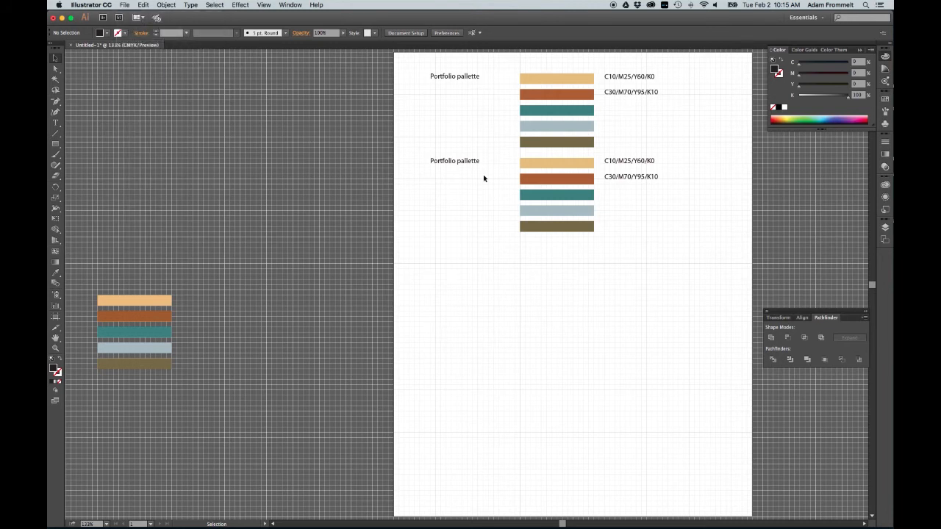
pyautogui.hscroll(2, 667, 234)
pyautogui.hscroll(8, 667, 234)
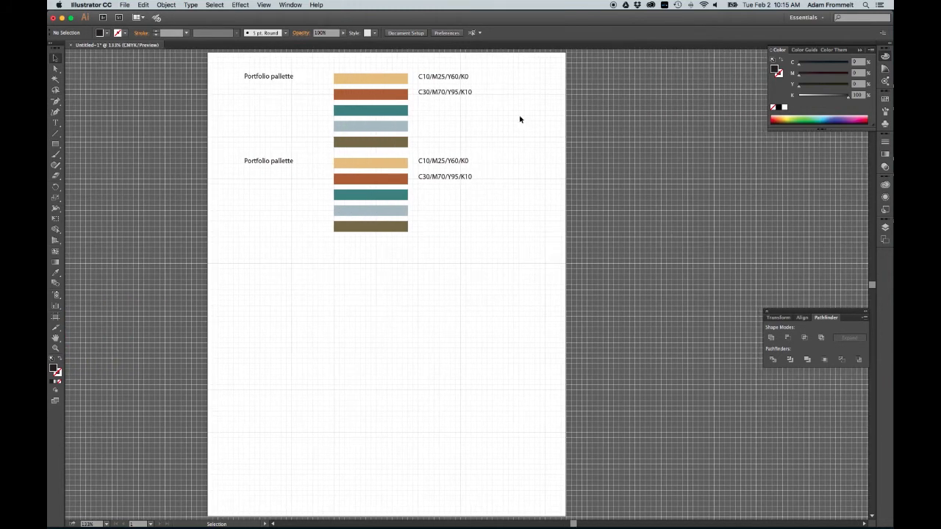
pyautogui.hscroll(2, 526, 124)
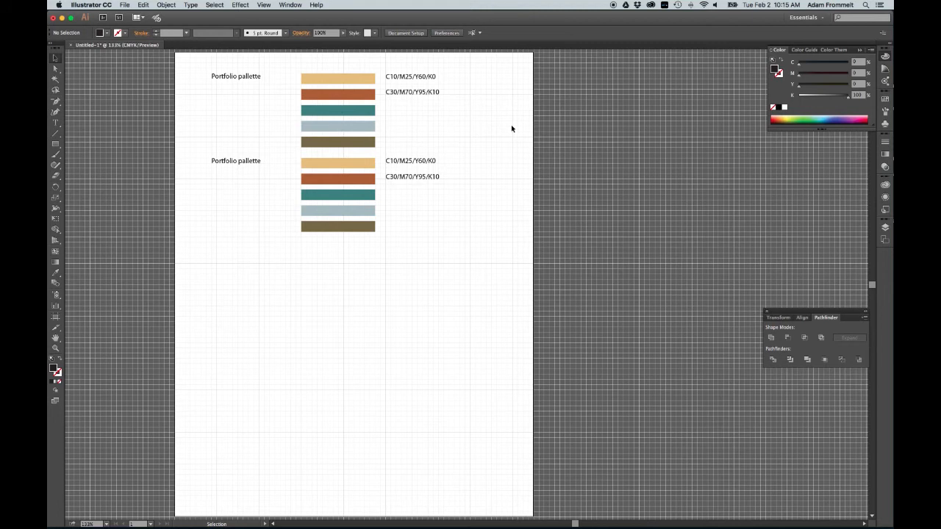
pyautogui.hscroll(1, 509, 128)
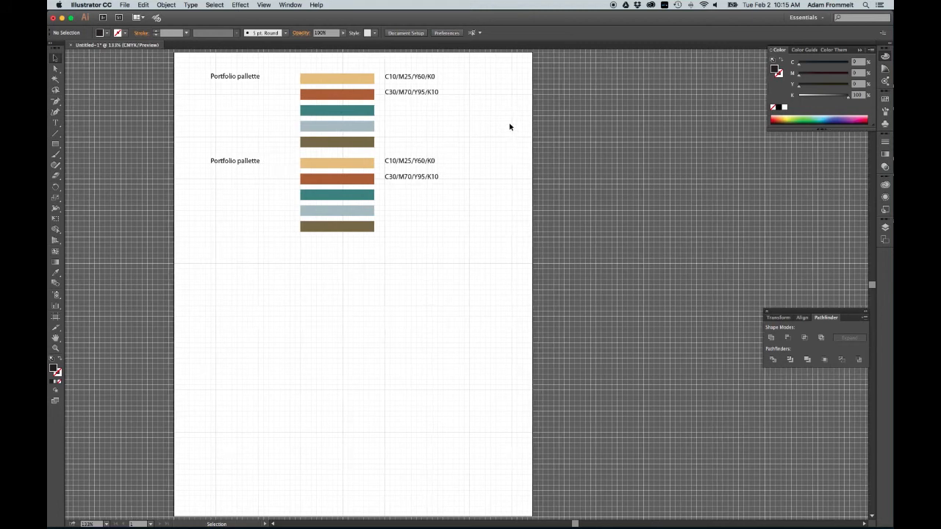
# Step: Duplicate the palettes further down the artboard to make four stacked copies
pyautogui.click(480, 75)
pyautogui.moveTo(238, 123); pyautogui.dragTo(277, 220)
pyautogui.moveTo(355, 232); pyautogui.dragTo(355, 397)
pyautogui.click(469, 377)
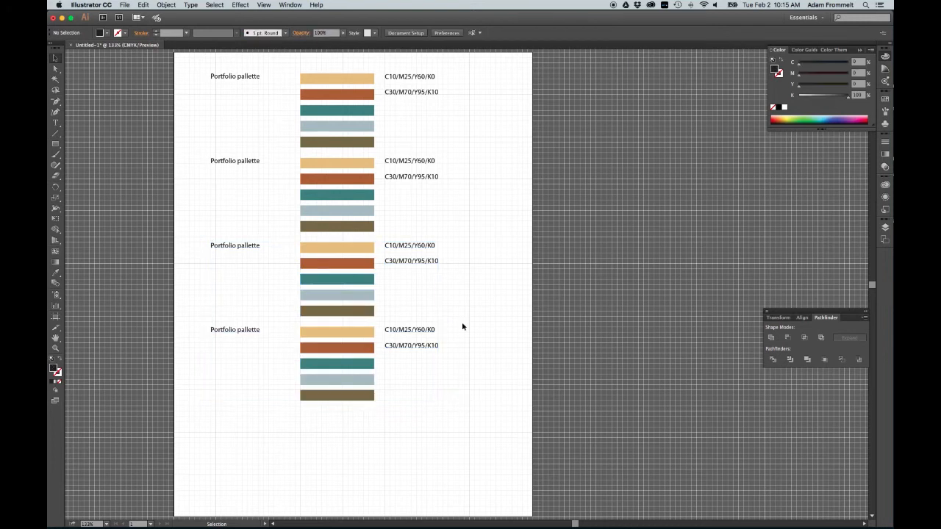
pyautogui.moveTo(454, 326); pyautogui.dragTo(206, 398)
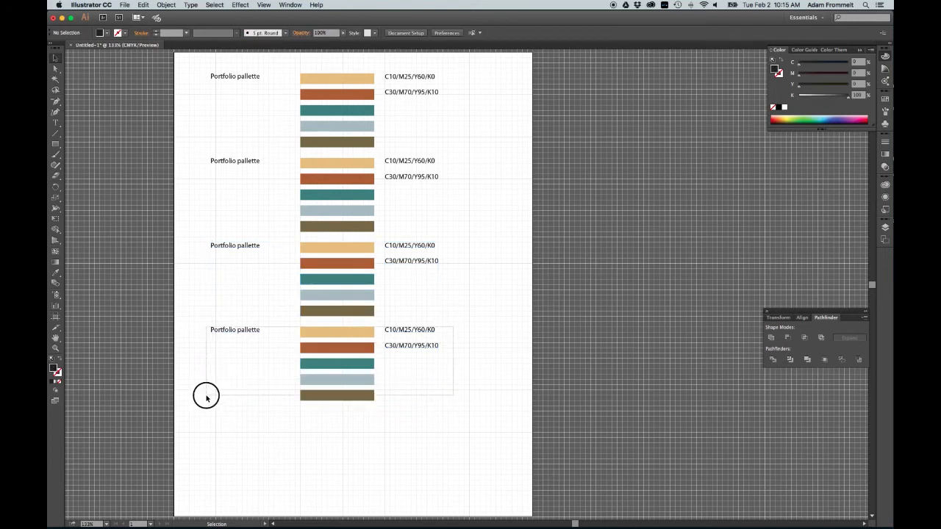
pyautogui.moveTo(206, 397); pyautogui.dragTo(206, 397)
pyautogui.click(472, 405)
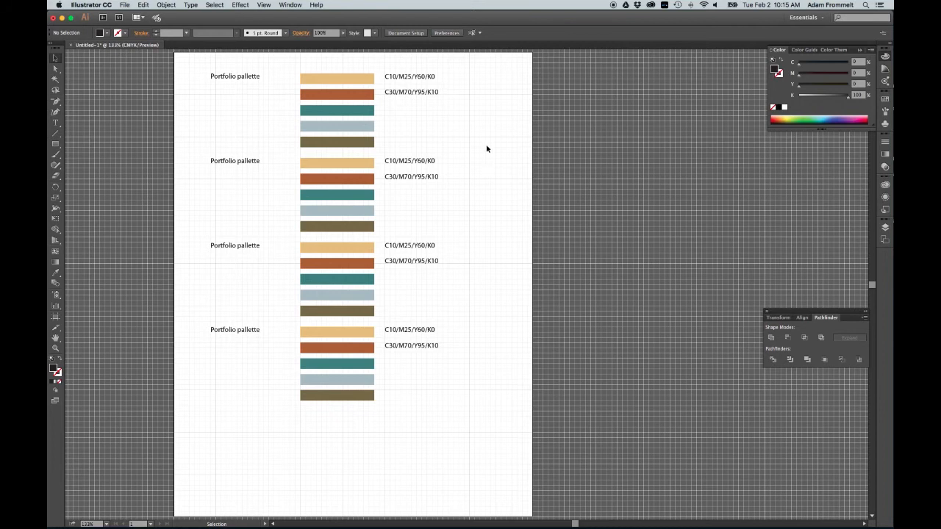
# Step: Duplicate the artboard with all its palettes to the right and nudge the copy into alignment
pyautogui.hscroll(5, 495, 140)
pyautogui.hscroll(3, 495, 136)
pyautogui.hscroll(-6, 495, 135)
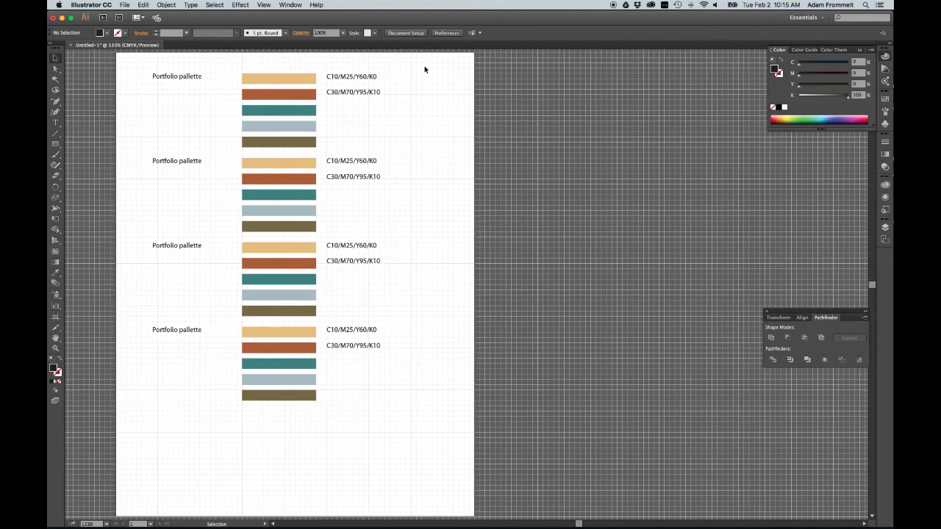
pyautogui.click(419, 34)
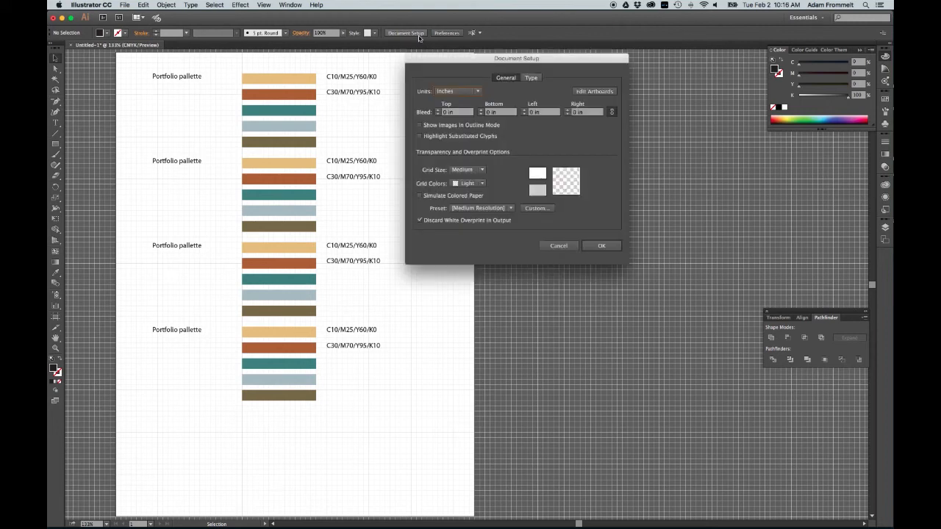
pyautogui.click(594, 91)
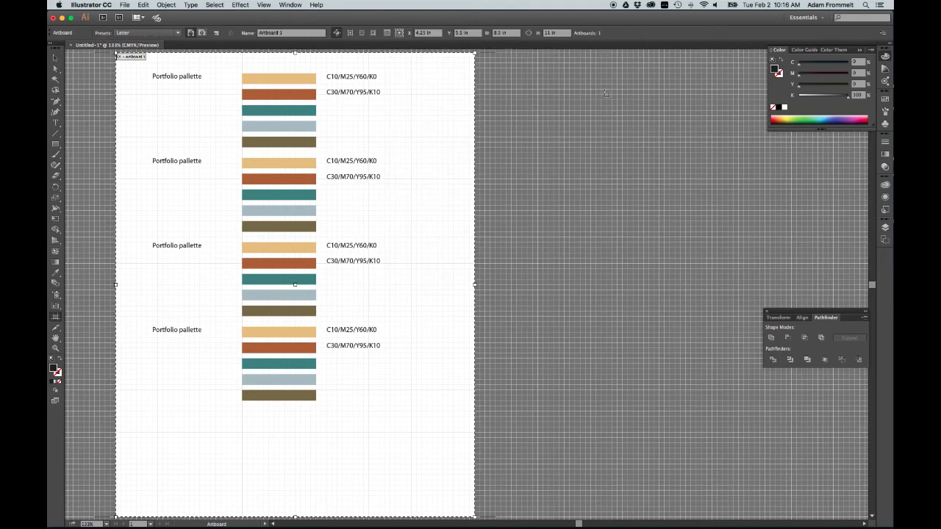
pyautogui.hscroll(5, 605, 93)
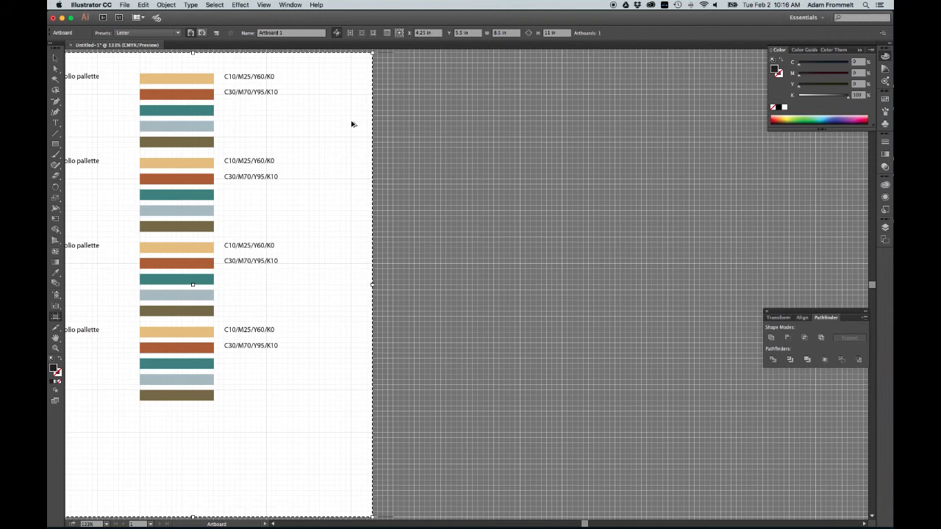
pyautogui.moveTo(296, 116); pyautogui.dragTo(674, 119)
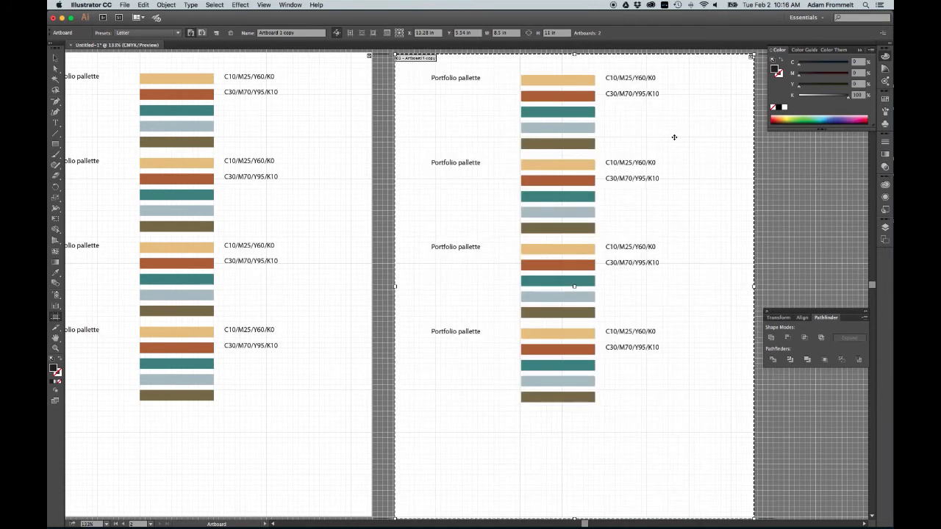
pyautogui.press('Up')
pyautogui.press('Up')
pyautogui.press('Up')
pyautogui.press('Left')
pyautogui.press('Left')
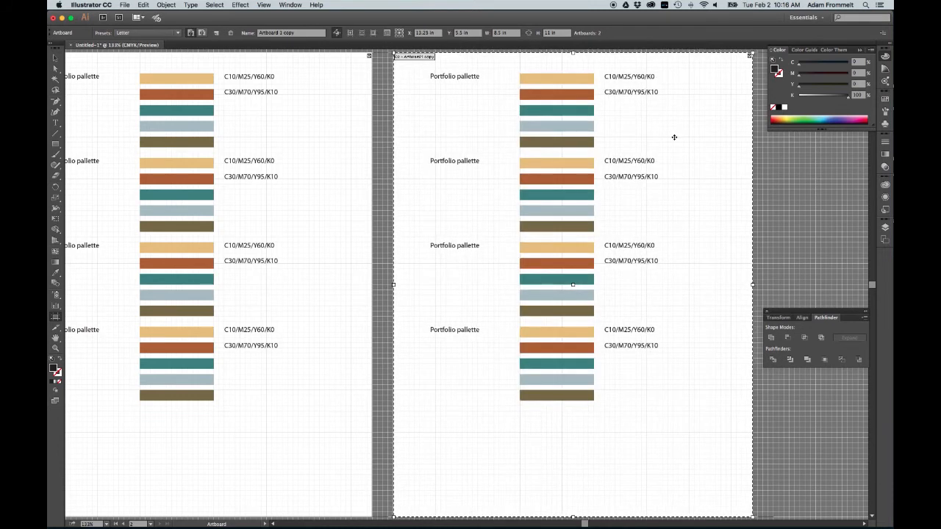
pyautogui.click(58, 58)
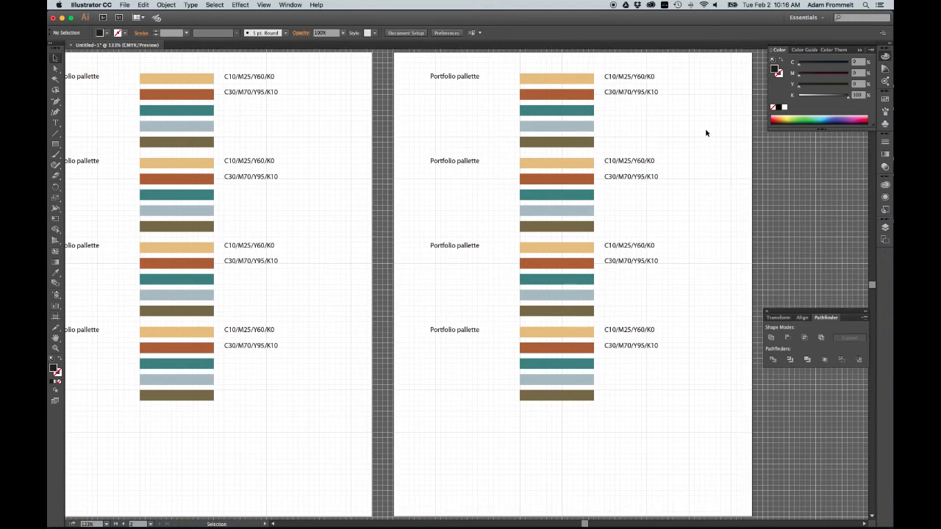
# Step: Rename the top palette title on the new artboard to Unified pallette
pyautogui.doubleClick(466, 77)
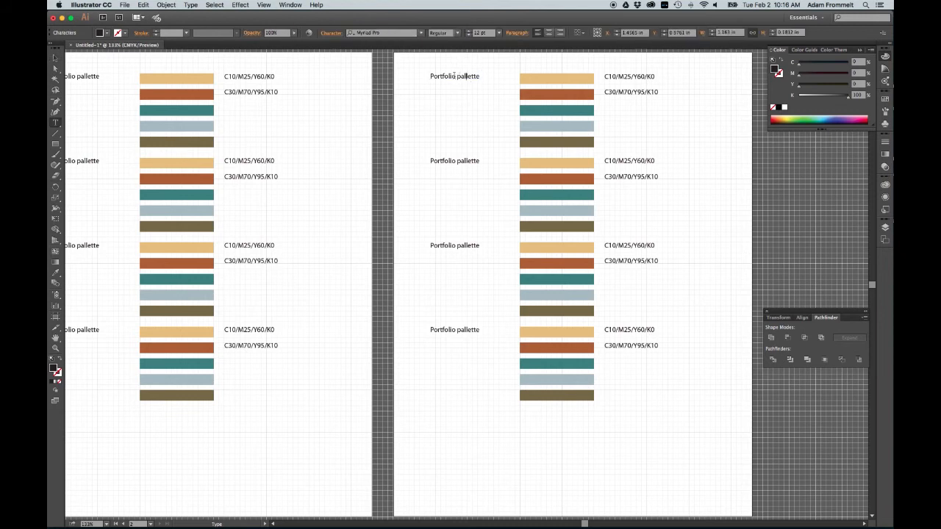
pyautogui.moveTo(455, 76); pyautogui.dragTo(419, 75)
pyautogui.write('Unified')
# Step: Rename the second and third titles on the new artboard to Nuetral pallette and Brand pallette
pyautogui.moveTo(456, 161); pyautogui.dragTo(419, 158)
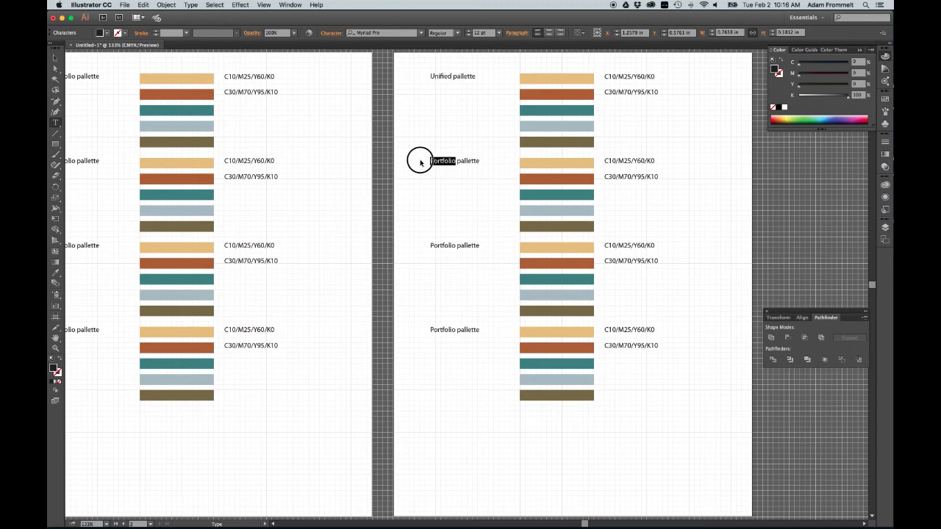
pyautogui.write('Nuetral')
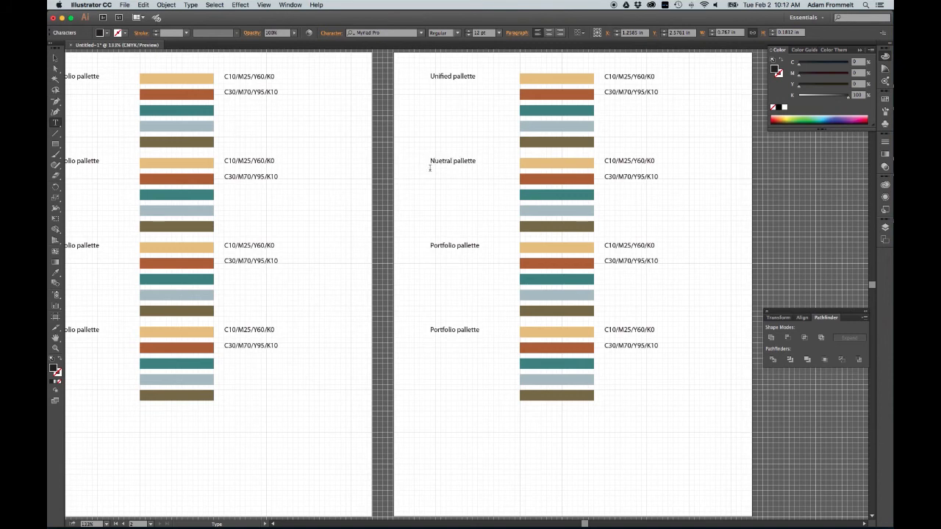
pyautogui.moveTo(456, 247); pyautogui.dragTo(415, 242)
pyautogui.write('Brand')
pyautogui.press('Escape')
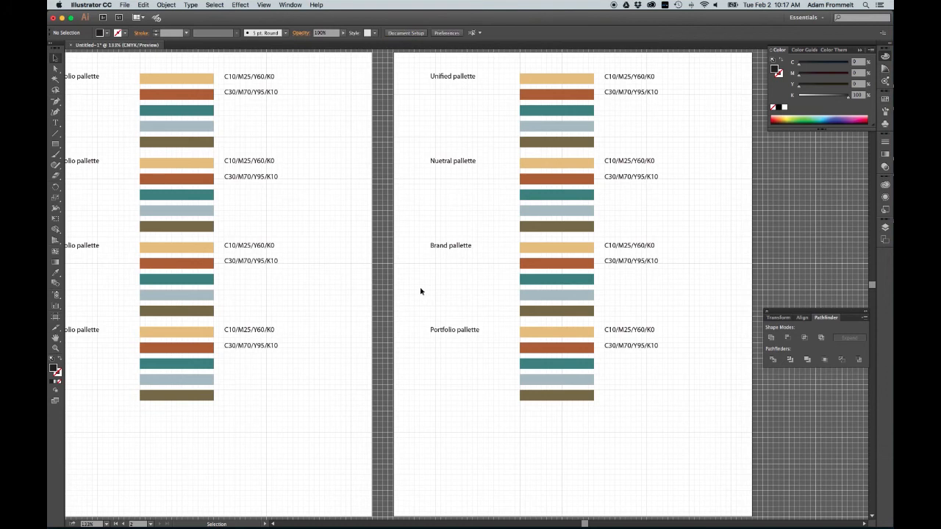
# Step: Delete the fourth palette on the new artboard
pyautogui.moveTo(409, 323); pyautogui.dragTo(694, 429)
pyautogui.press('Delete')
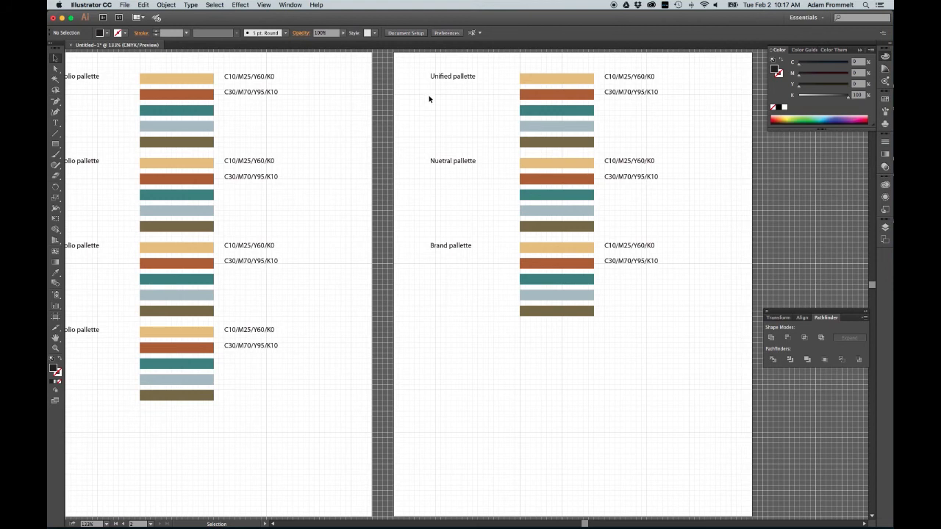
# Step: Fill the Unified palette's top bar with the rust colour sampled from the original second bar using the Eyedropper
pyautogui.click(565, 80)
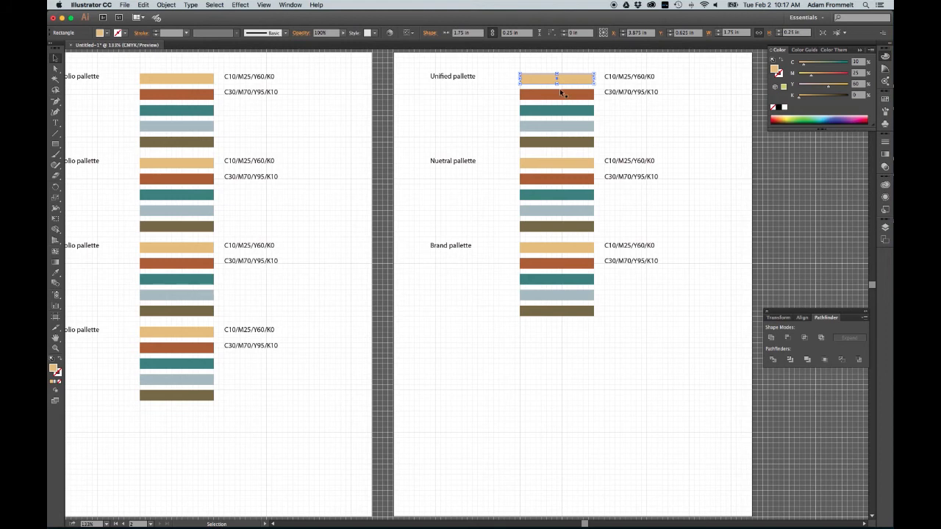
pyautogui.press('i')
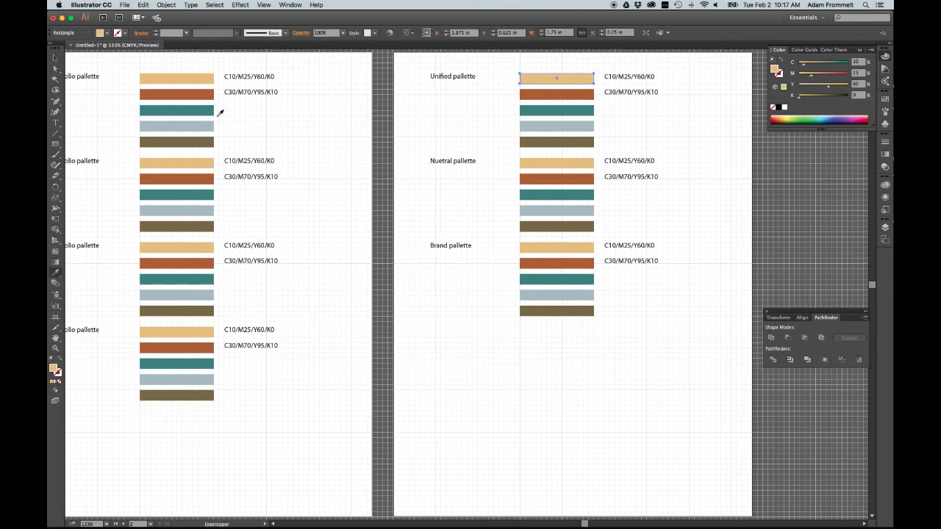
pyautogui.click(204, 92)
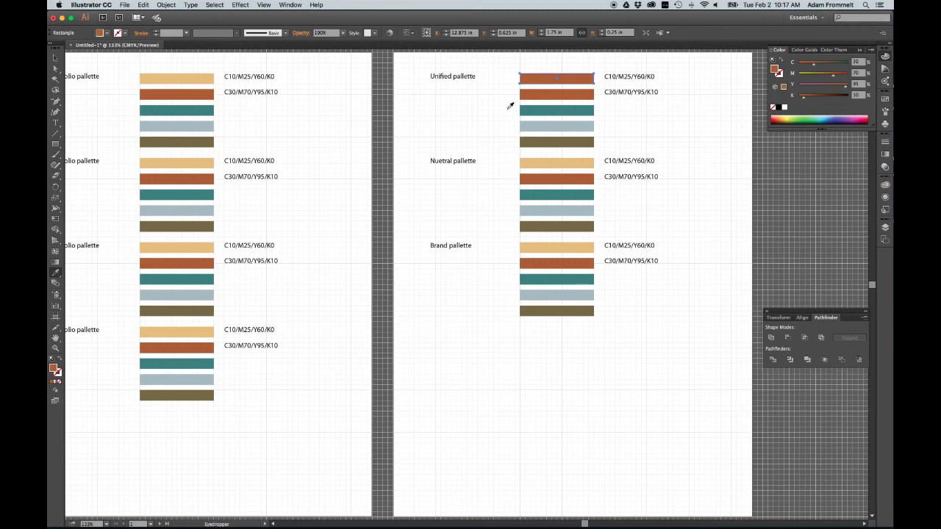
# Step: Fill the Unified palette's second bar with the pale blue-grey sampled from the original palette's fourth bar
pyautogui.keyDown('super'); pyautogui.click(566, 94); pyautogui.keyUp('super')
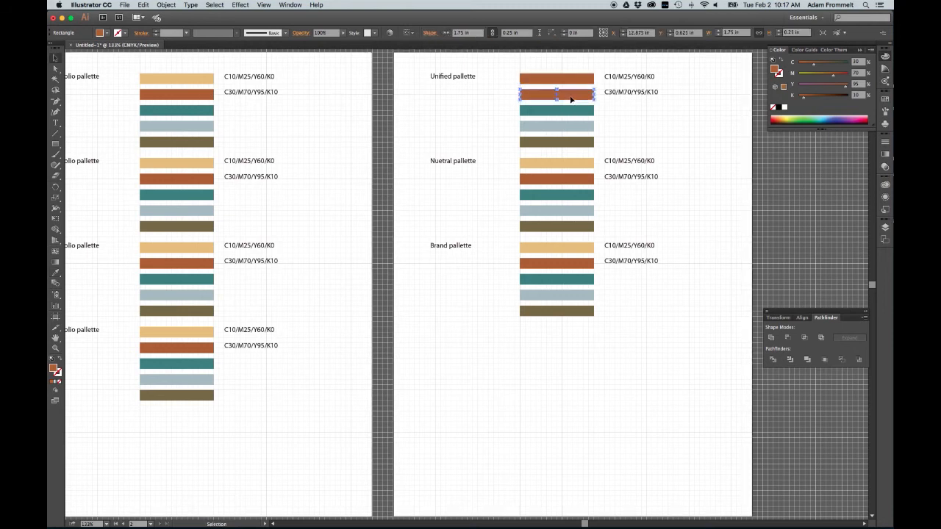
pyautogui.click(211, 126)
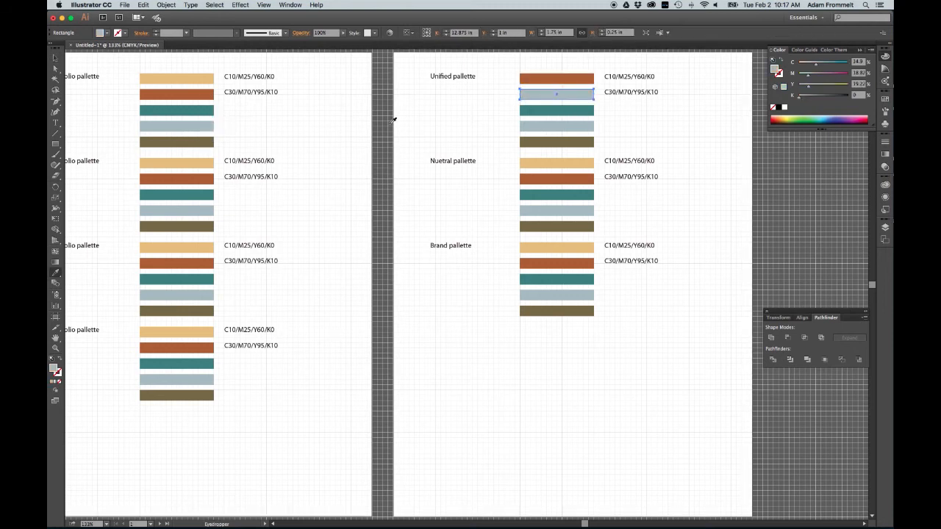
pyautogui.press('v')
# Step: Select the Neutral and Brand palettes together and nudge them down below the Unified palette
pyautogui.moveTo(407, 159); pyautogui.dragTo(677, 346)
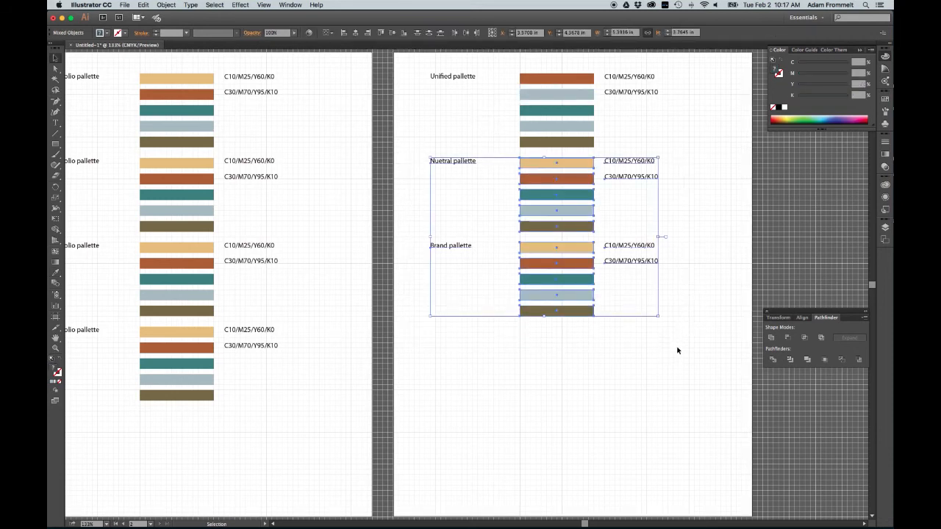
pyautogui.hotkey('shift', 'Down')
pyautogui.hotkey('shift', 'Down')
pyautogui.hotkey('shift', 'Down')
pyautogui.press('Up')
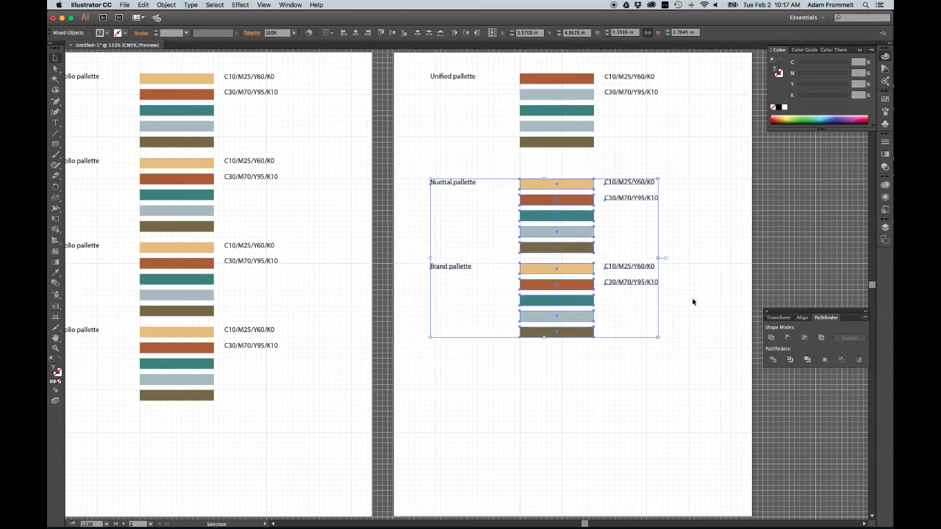
# Step: Select the Brand palette and nudge it further down to even the spacing between palettes
pyautogui.moveTo(418, 269); pyautogui.dragTo(689, 422)
pyautogui.press('Down')
pyautogui.hotkey('shift', 'Down')
pyautogui.hotkey('shift', 'Down')
pyautogui.hotkey('shift', 'Down')
pyautogui.hotkey('shift', 'Down')
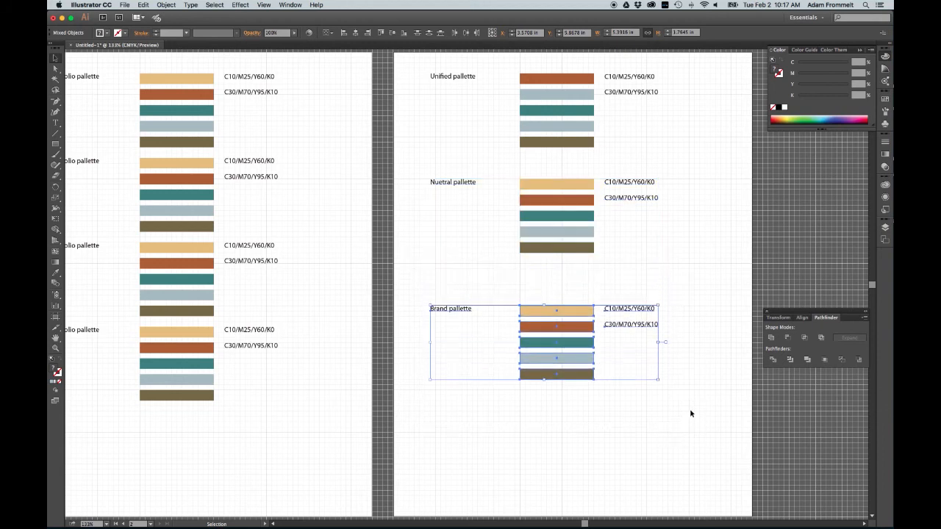
pyautogui.press('Up')
pyautogui.press('Up')
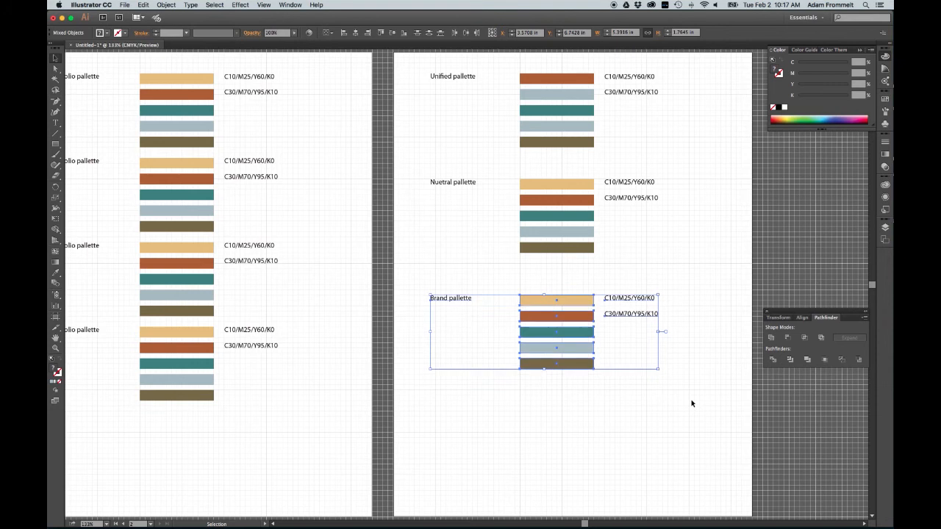
pyautogui.click(718, 305)
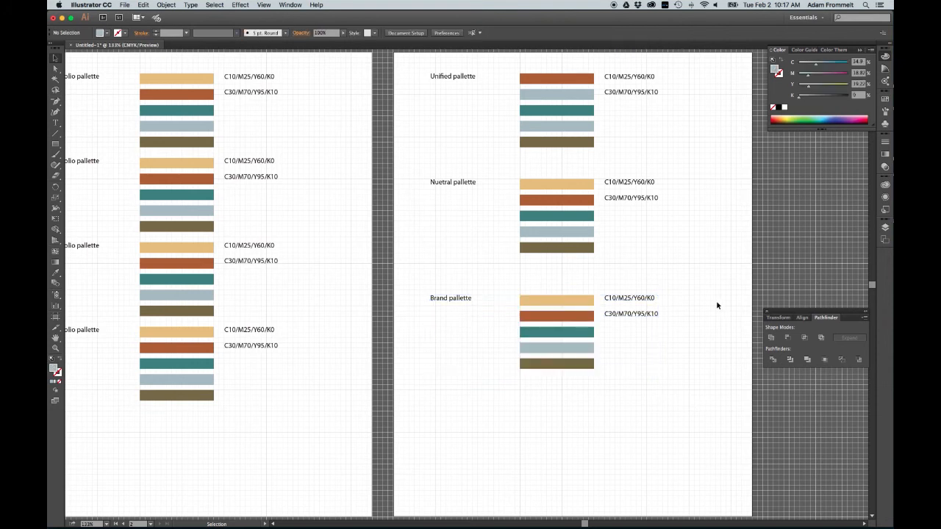
# Step: Pan across both artboards to review the palette layout
pyautogui.hscroll(-5, 717, 305)
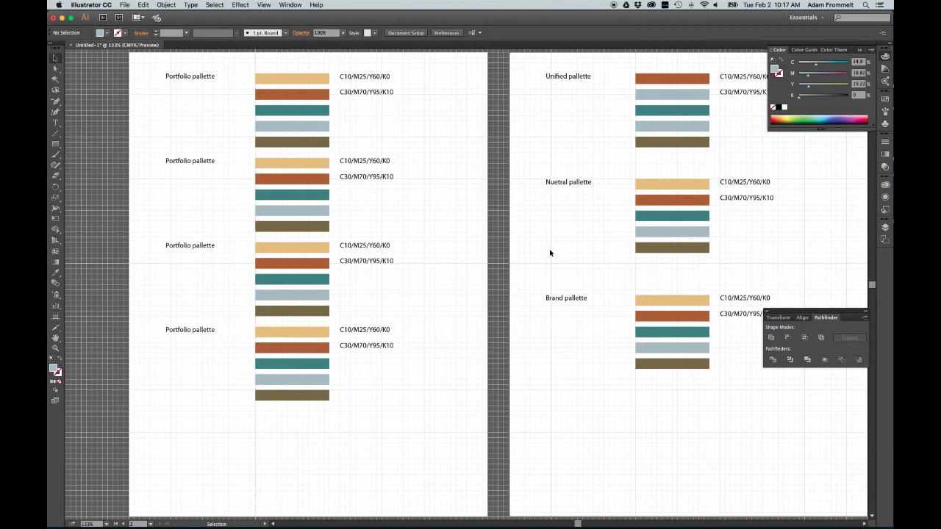
pyautogui.hscroll(2, 563, 250)
pyautogui.hscroll(3, 565, 252)
pyautogui.scroll(2, 563, 249)
pyautogui.scroll(-1, 545, 250)
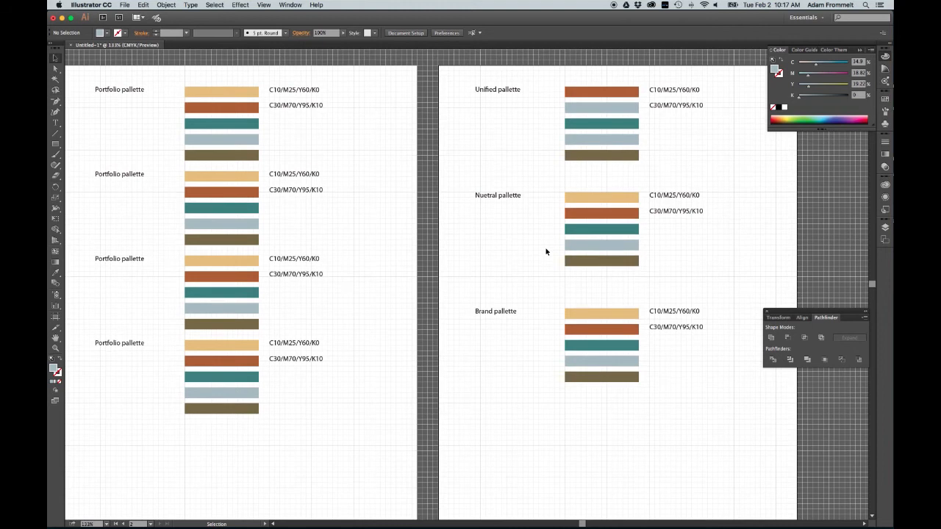
pyautogui.hscroll(-3, 546, 251)
pyautogui.scroll(-1, 544, 251)
pyautogui.scroll(-1, 544, 251)
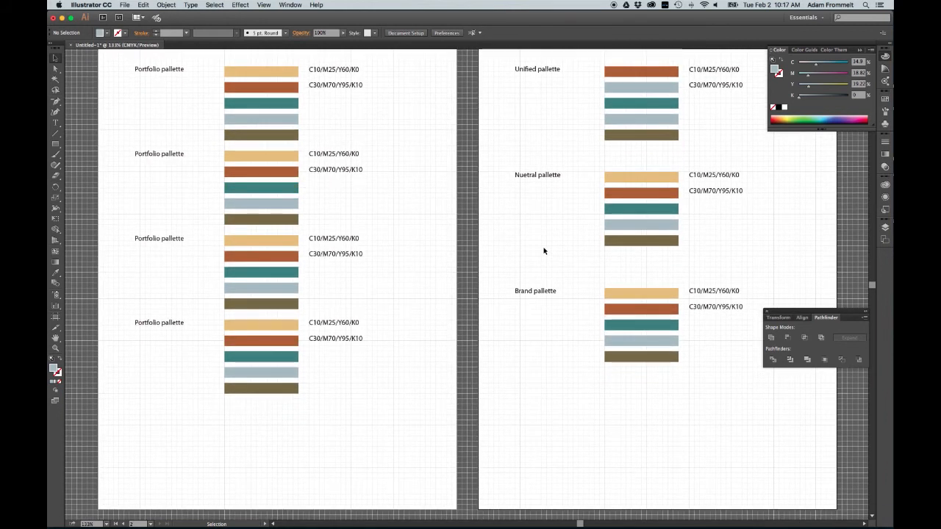
pyautogui.scroll(1, 544, 252)
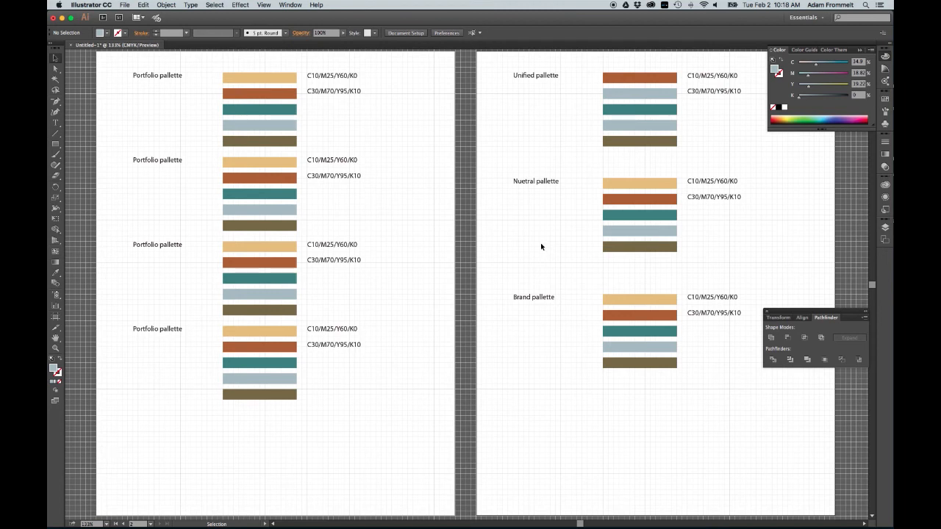
# Step: Save the document to the Desktop as A2palettes.ai with the default Illustrator options
pyautogui.press('super')
pyautogui.press('super+s')
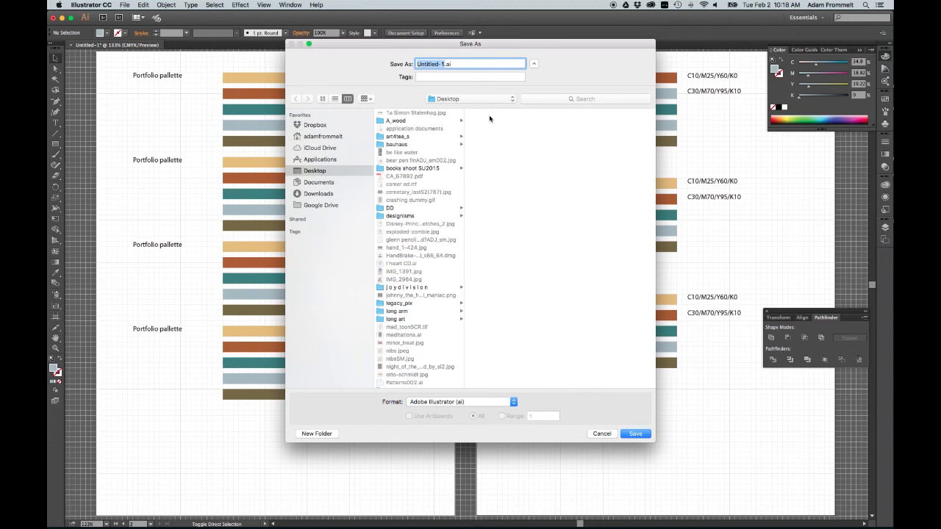
pyautogui.write('A2pallet')
pyautogui.press('BackSpace')
pyautogui.press('BackSpace')
pyautogui.press('BackSpace')
pyautogui.write('ettes')
pyautogui.click(637, 434)
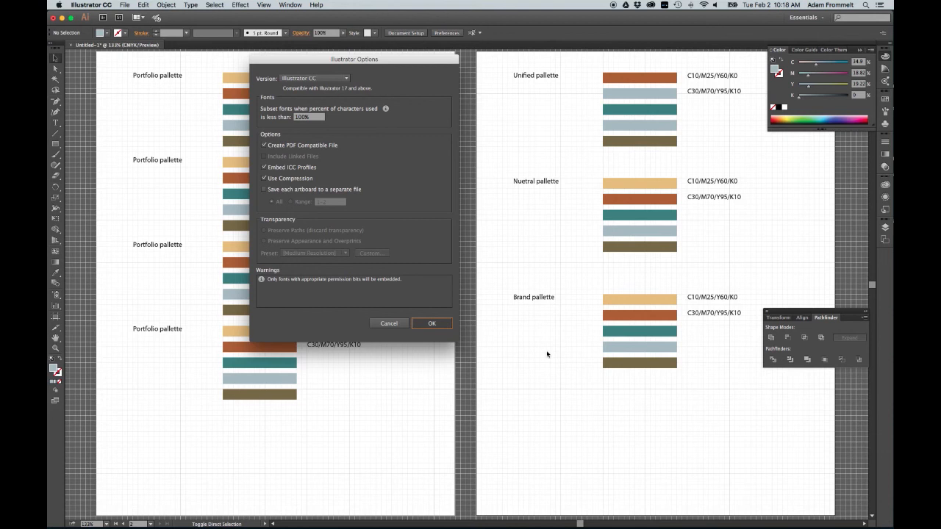
pyautogui.press('Return')
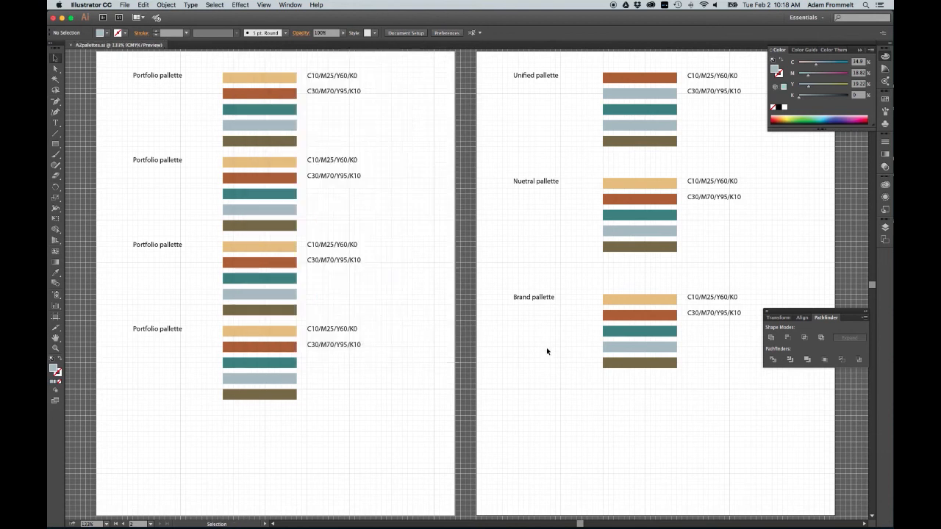
# Step: Save a copy of the document as A2palettes.pdf in Adobe PDF format
pyautogui.press('super')
pyautogui.press('super+shift+s')
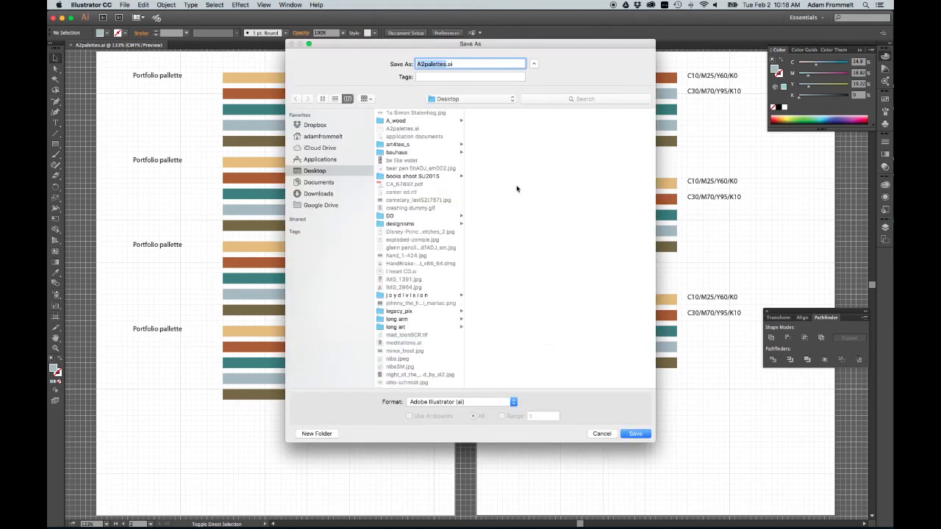
pyautogui.click(482, 403)
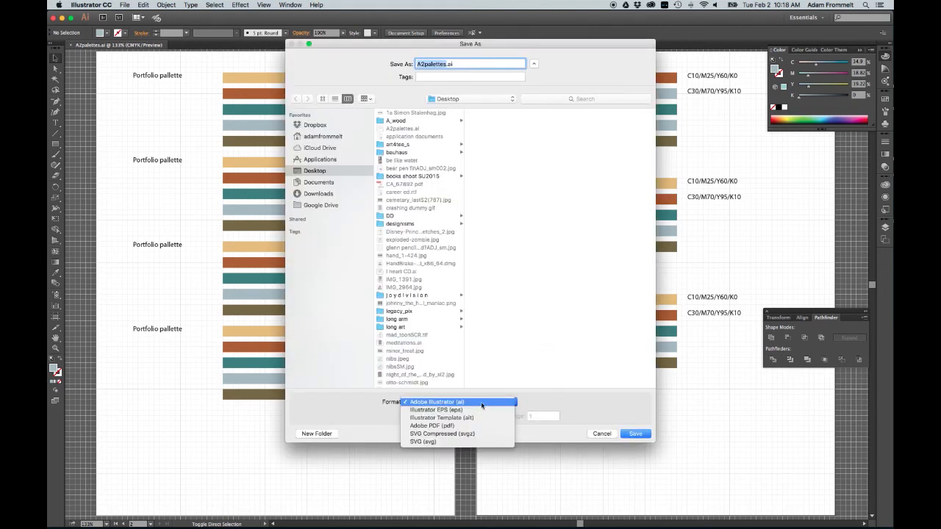
pyautogui.click(477, 427)
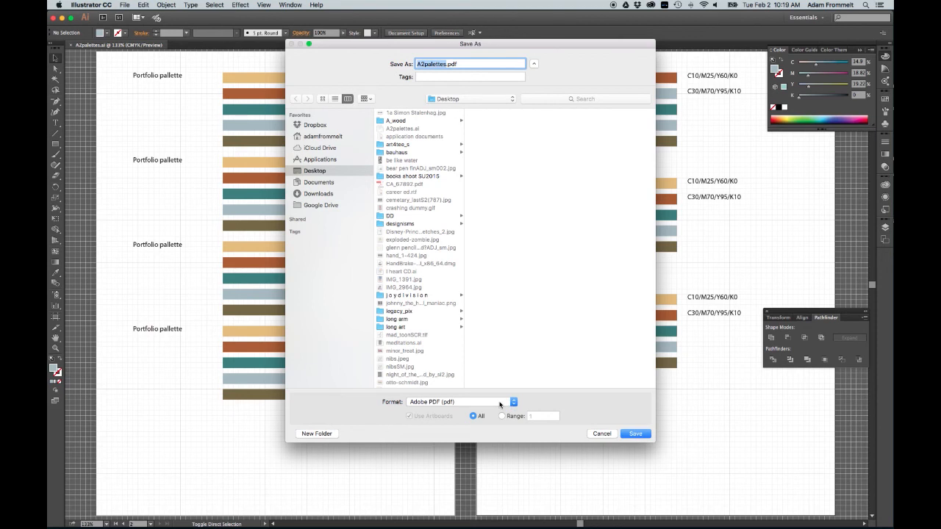
pyautogui.click(500, 404)
pyautogui.click(500, 403)
pyautogui.click(637, 434)
pyautogui.click(637, 434)
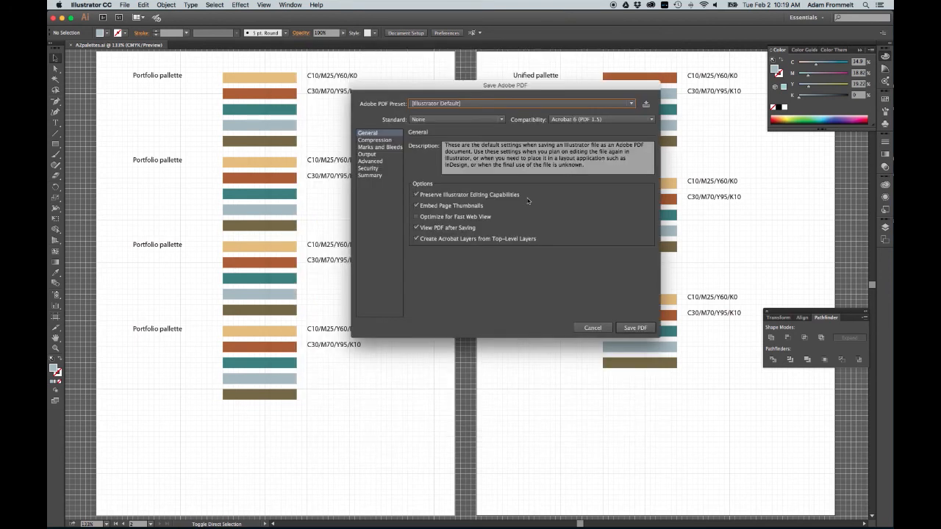
# Step: Apply the High Quality Print preset, turn off Preserve Illustrator Editing Capabilities, and save the PDF
pyautogui.click(481, 104)
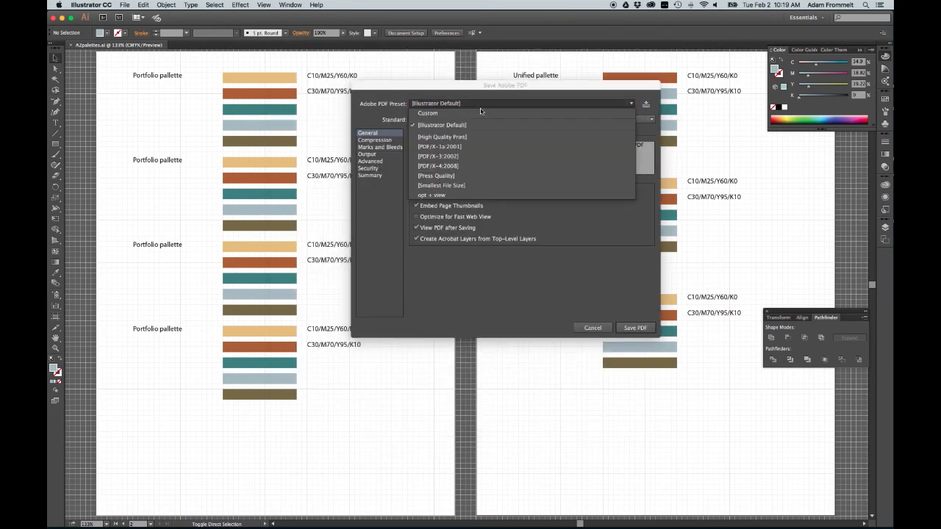
pyautogui.click(485, 136)
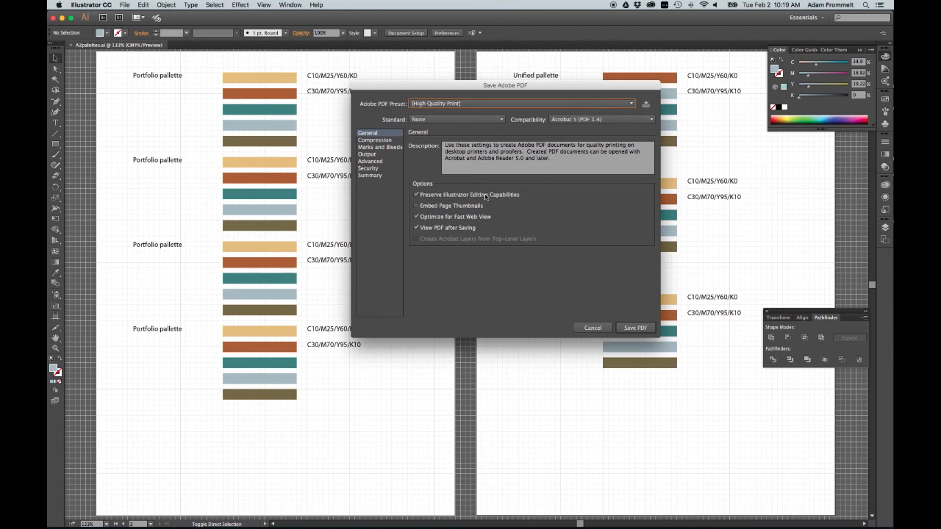
pyautogui.click(486, 195)
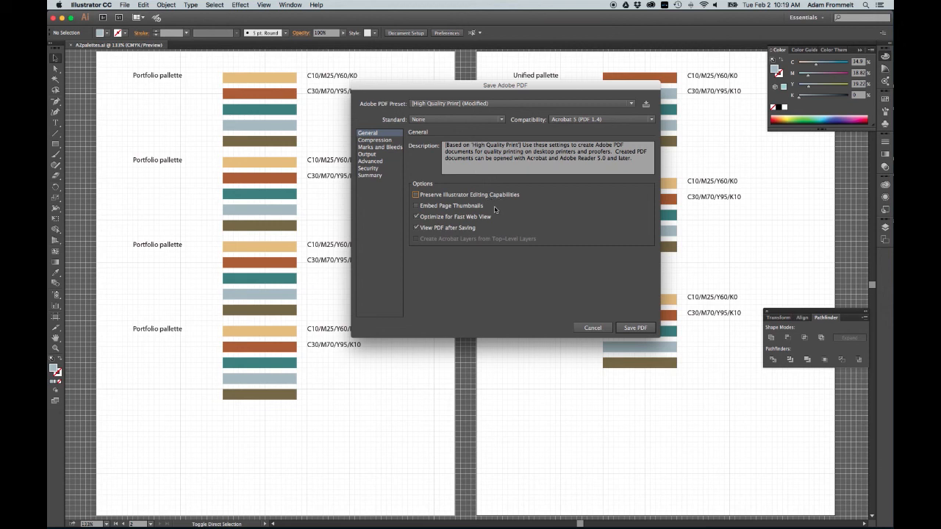
pyautogui.click(485, 219)
pyautogui.click(642, 329)
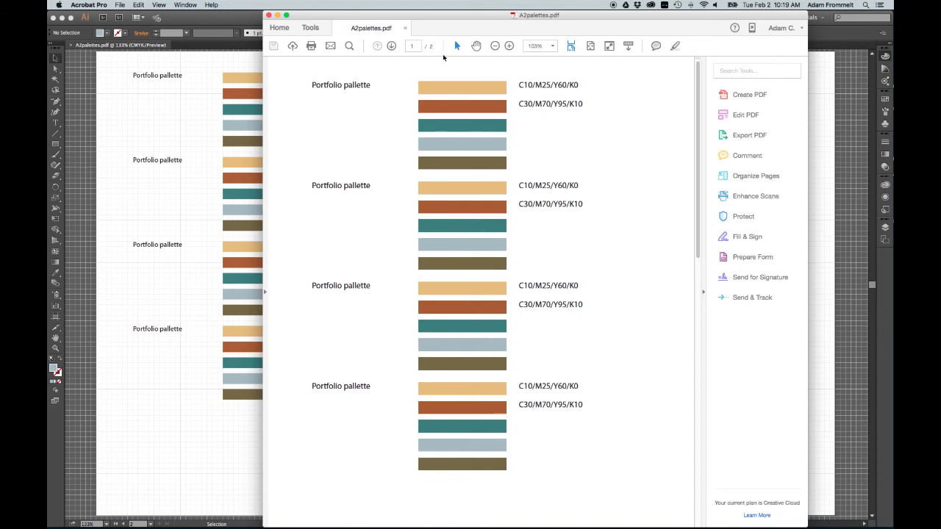
# Step: Switch to Acrobat to review both pages of the exported PDF, then close it and return to Illustrator
pyautogui.press('super+0')
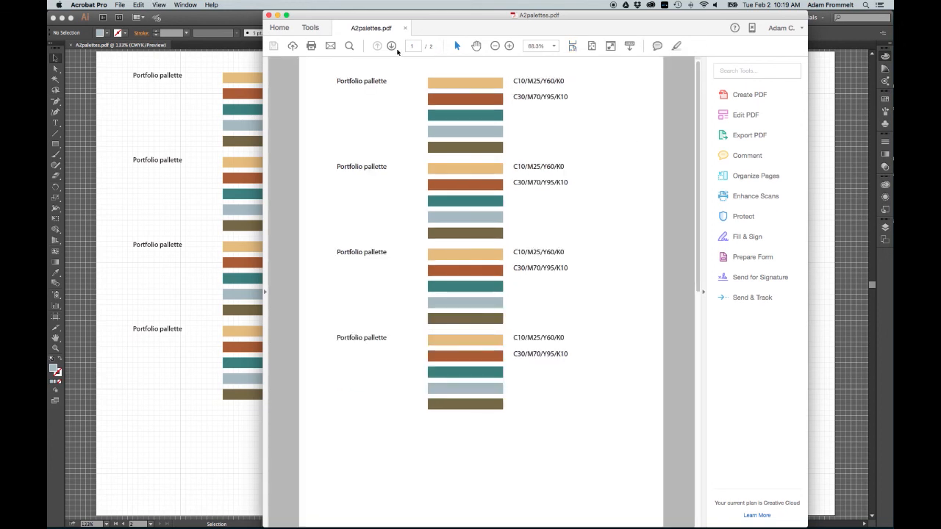
pyautogui.click(395, 48)
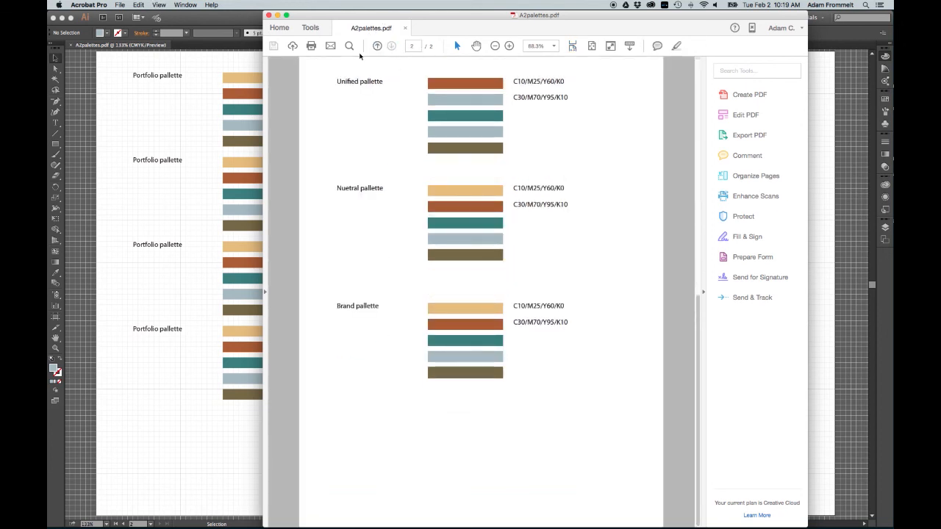
pyautogui.click(377, 47)
pyautogui.click(390, 46)
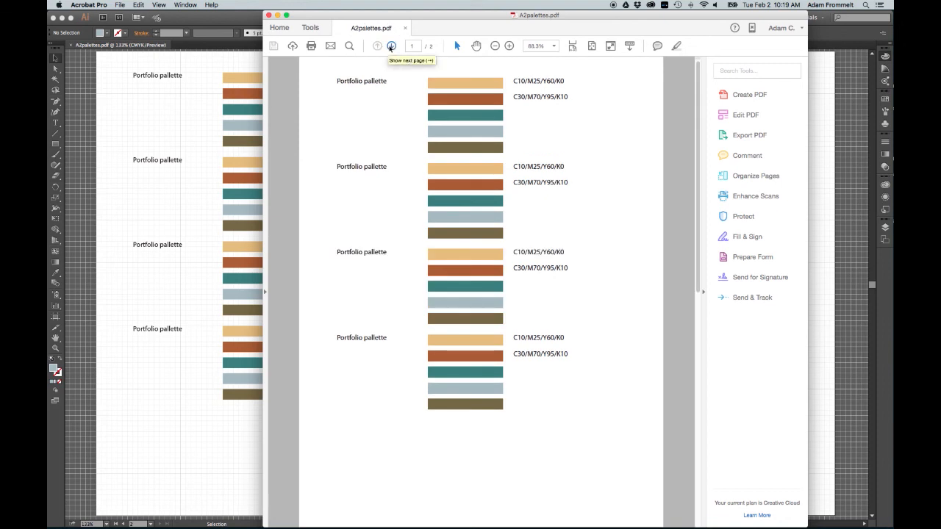
pyautogui.click(268, 15)
pyautogui.click(241, 18)
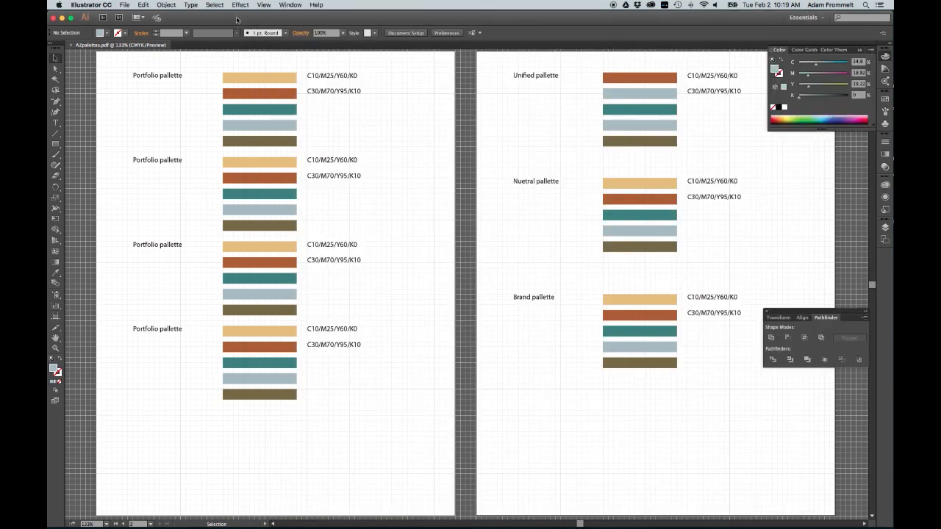